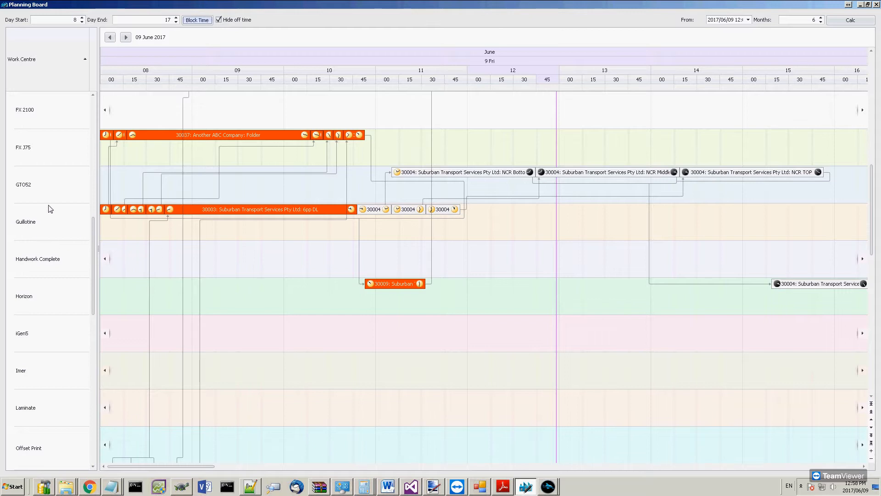
# - Look over the work centre rows and block the time outside the 8 to 17 working day
pyautogui.scroll(-9, 50, 209)
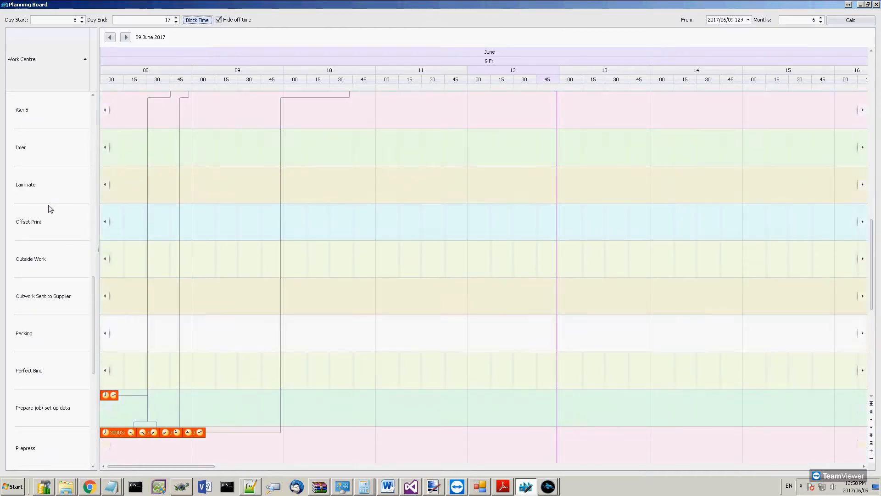
pyautogui.scroll(12, 52, 207)
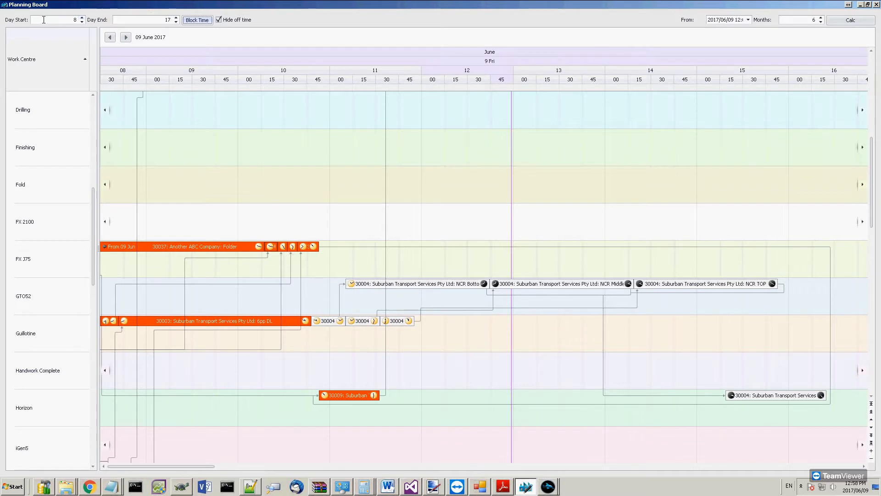
pyautogui.click(201, 21)
pyautogui.moveTo(206, 466); pyautogui.dragTo(236, 463)
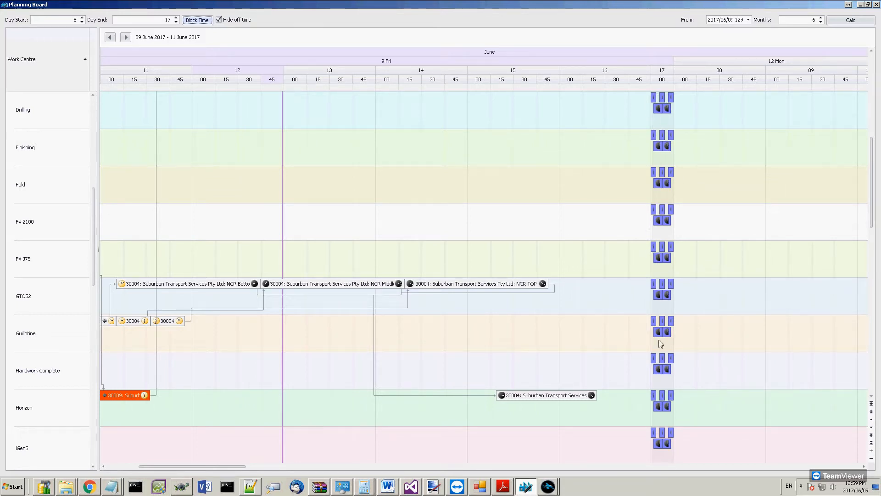
# - Show the off time and examine the evening and weekend blocks on 9 and 10 June 2017
pyautogui.click(218, 19)
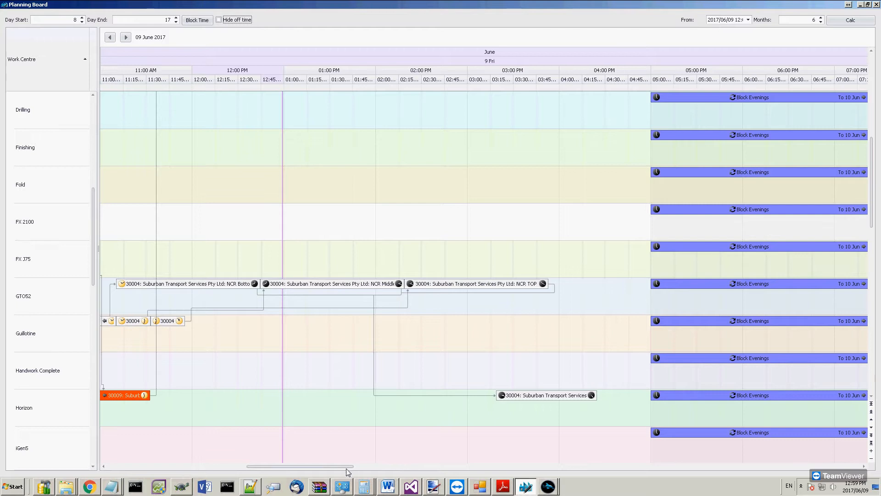
pyautogui.moveTo(347, 466); pyautogui.dragTo(404, 463)
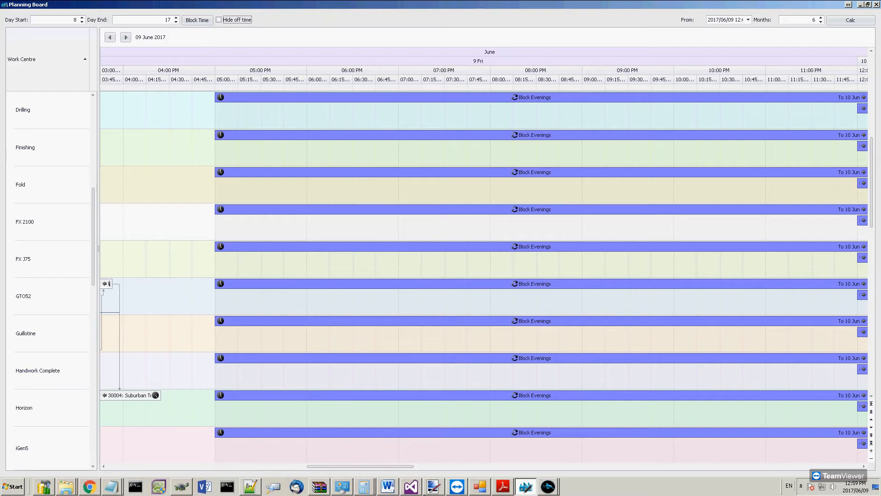
pyautogui.moveTo(398, 466); pyautogui.dragTo(500, 463)
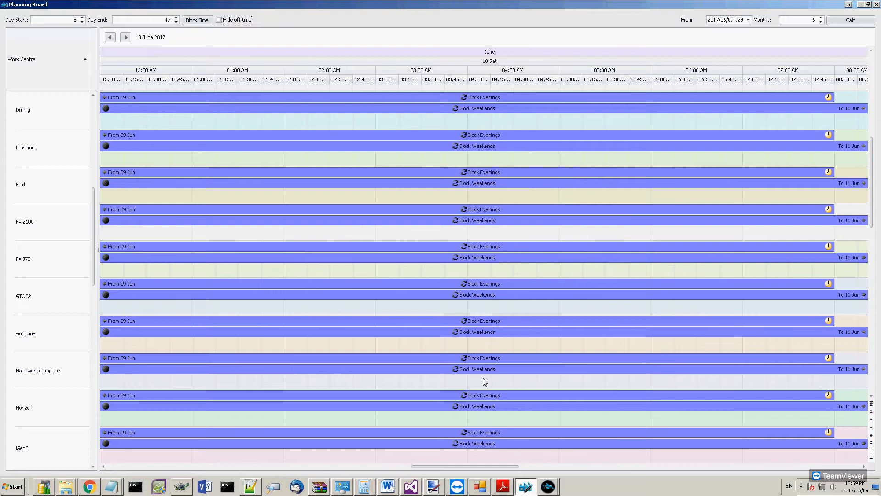
pyautogui.moveTo(451, 467); pyautogui.dragTo(320, 466)
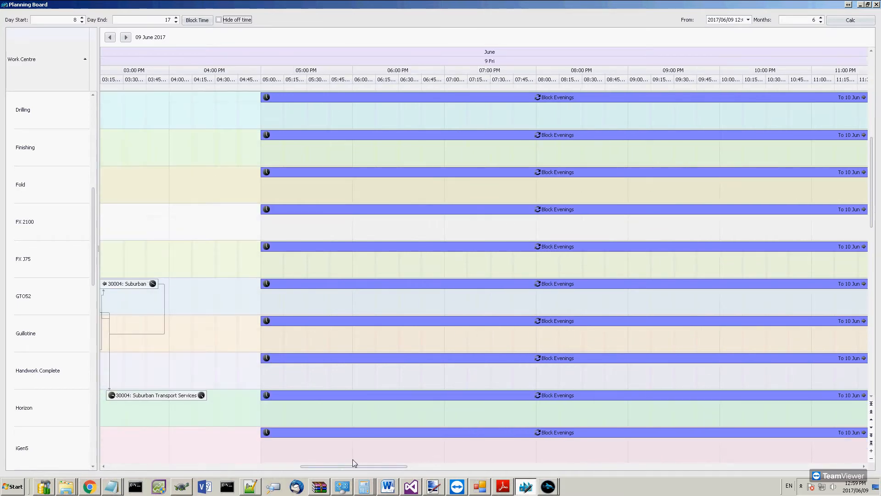
# - Check the actions available for the GTO52 evening block, review the weekend blocks and hide the off time again
pyautogui.click(514, 284)
pyautogui.rightClick(515, 284)
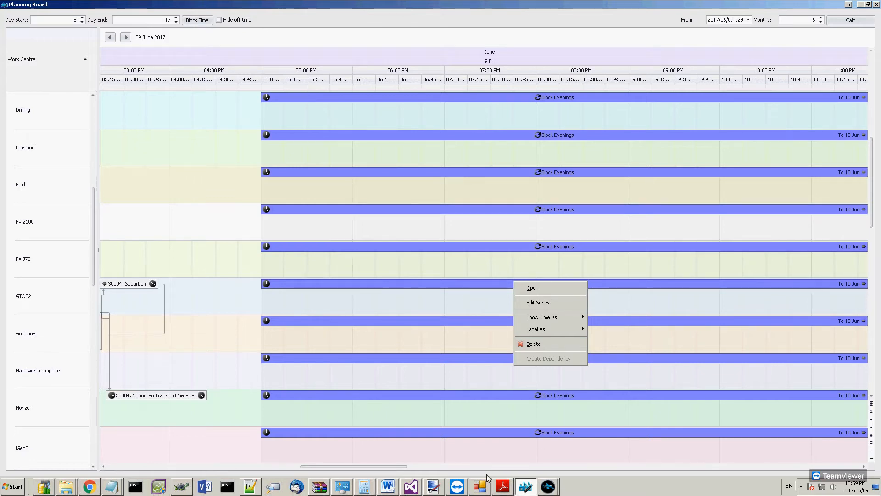
pyautogui.click(394, 464)
pyautogui.moveTo(394, 464); pyautogui.dragTo(499, 467)
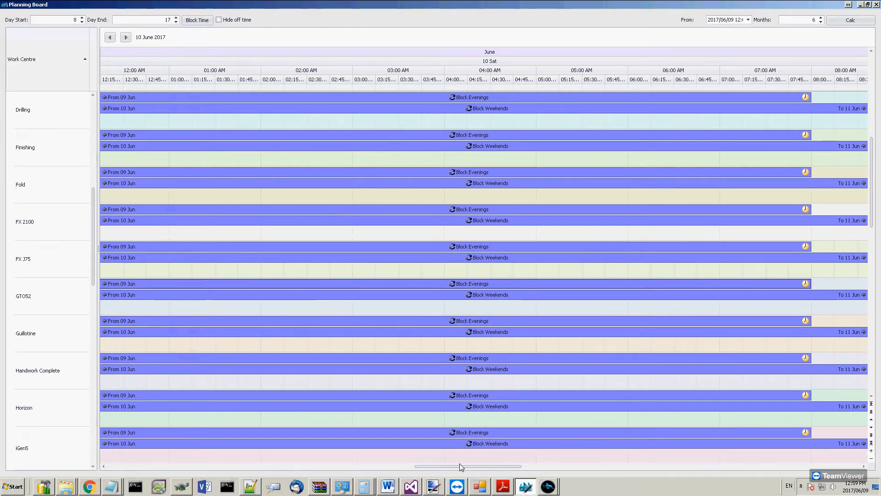
pyautogui.moveTo(459, 464); pyautogui.dragTo(246, 465)
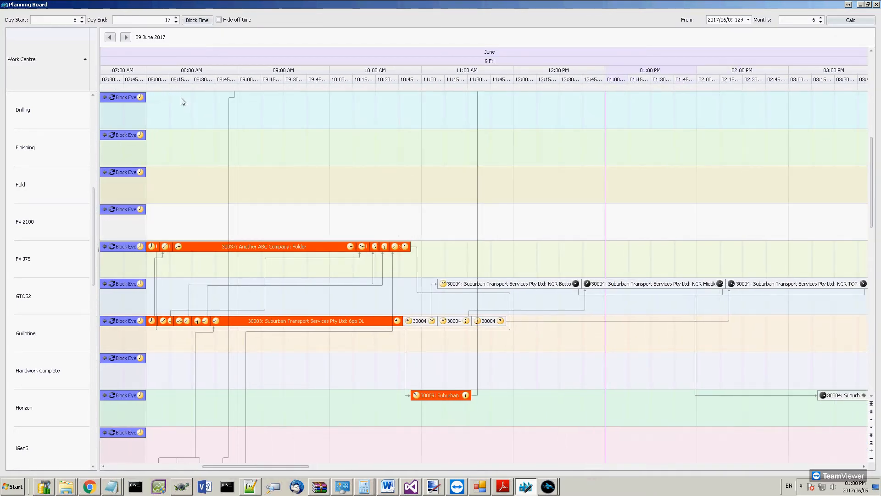
pyautogui.click(219, 19)
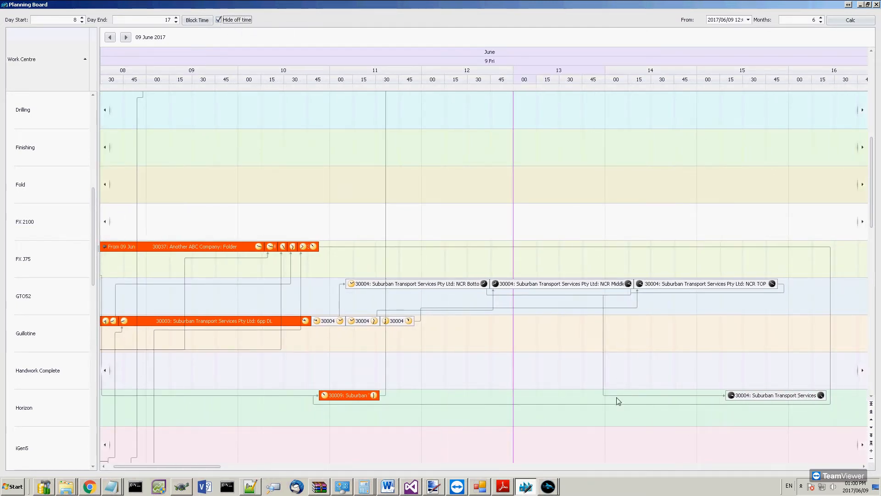
# - Remove the Work Day 15 Mins time scale from the planning board's timeline
pyautogui.rightClick(340, 70)
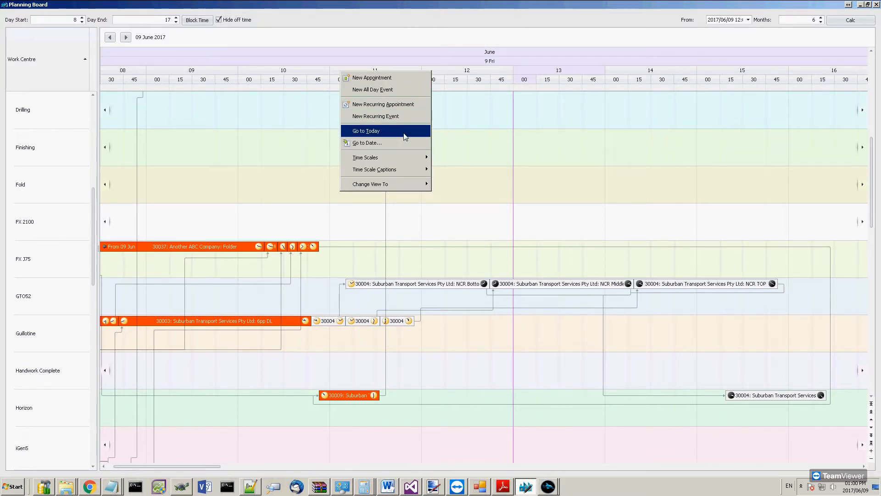
pyautogui.moveTo(399, 162)
pyautogui.click(463, 194)
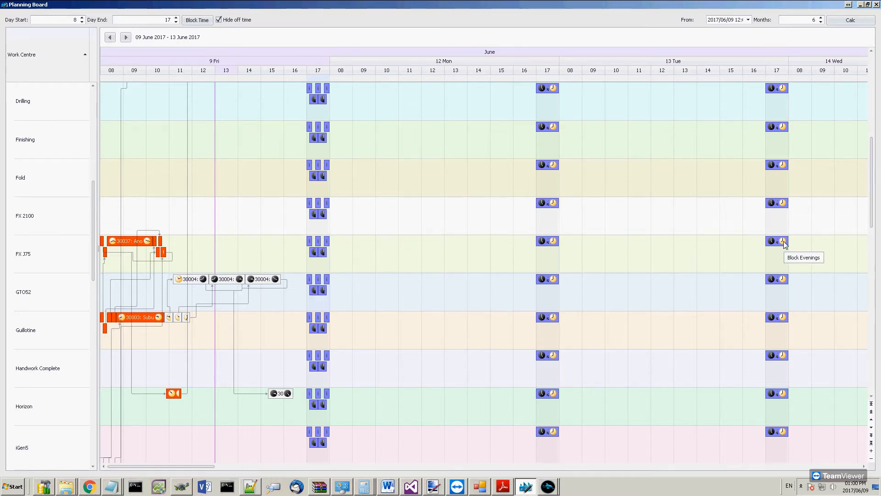
# - Restore the Work Day 15 Mins time scale on the timeline
pyautogui.rightClick(271, 73)
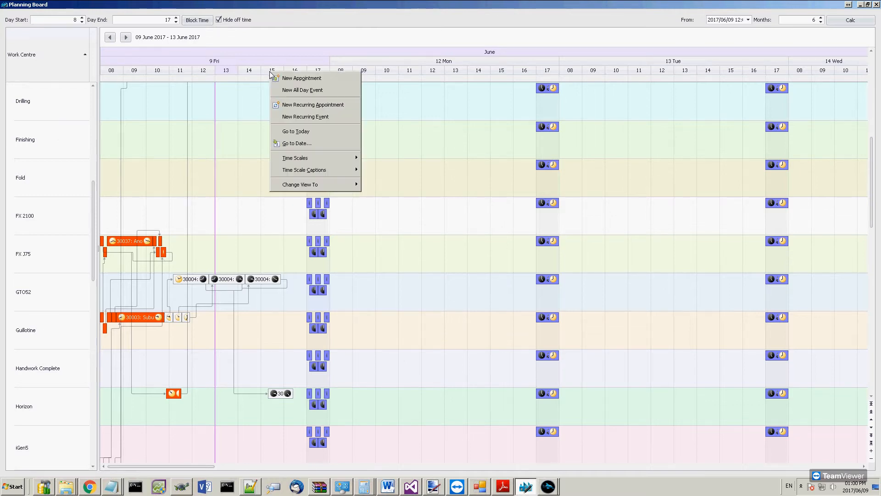
pyautogui.moveTo(316, 161)
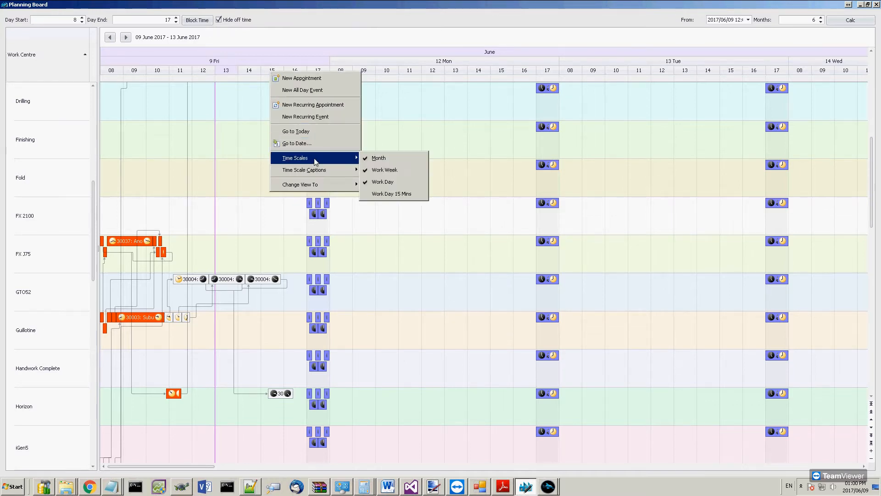
pyautogui.click(395, 194)
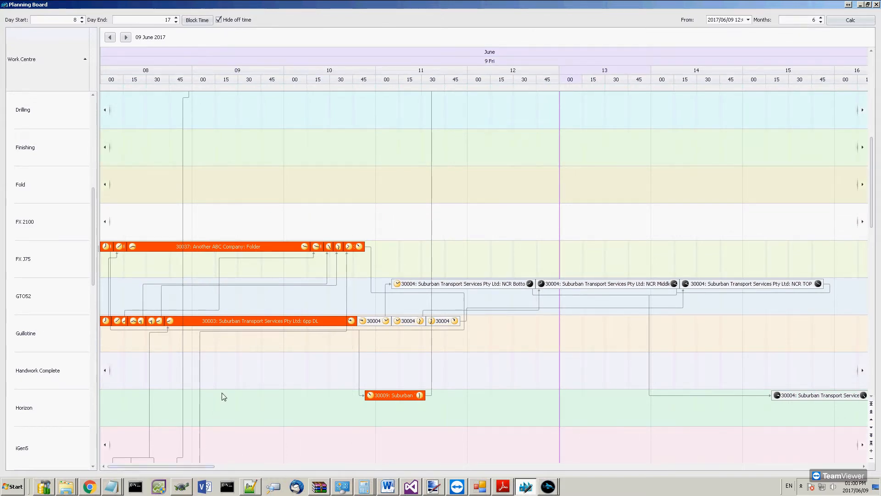
# - Check the start date and month range of the plan, and recalculate the schedule for 6 months
pyautogui.hscroll(2, 224, 396)
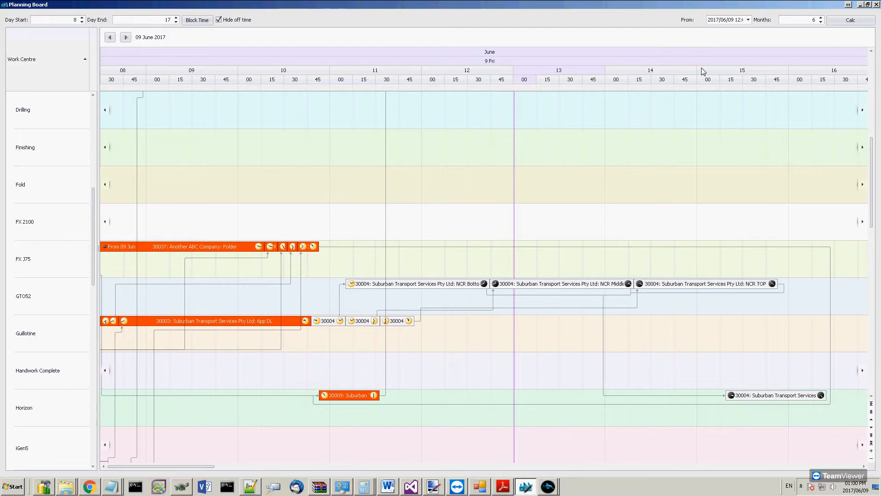
pyautogui.click(748, 20)
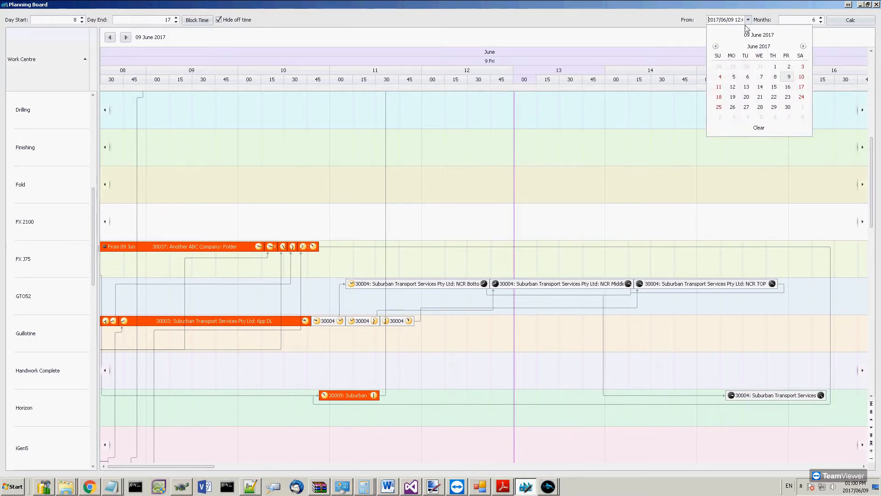
pyautogui.click(841, 40)
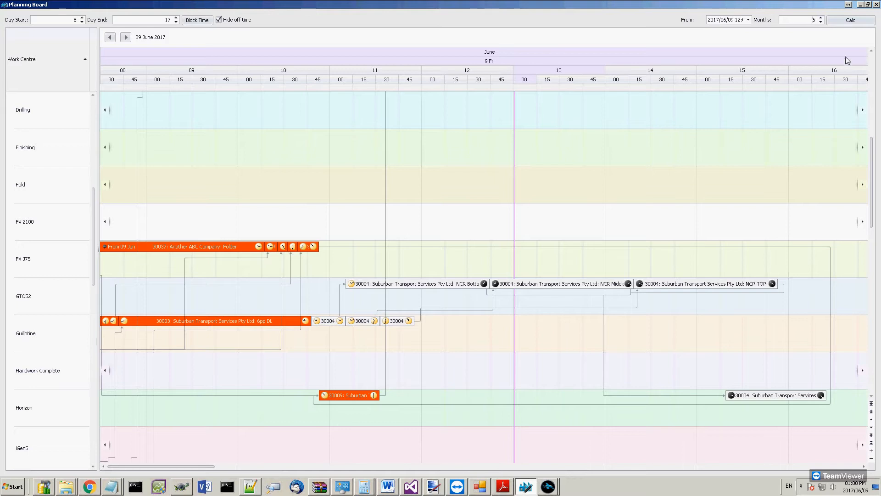
pyautogui.click(852, 21)
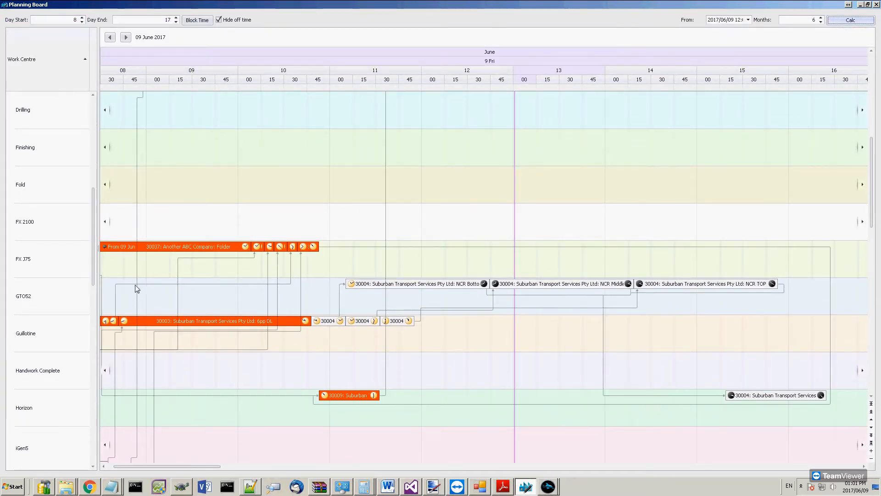
# - Review the details of the Another ABC Company Folder appointment on FX J75 and close it without changes
pyautogui.moveTo(182, 466); pyautogui.dragTo(168, 465)
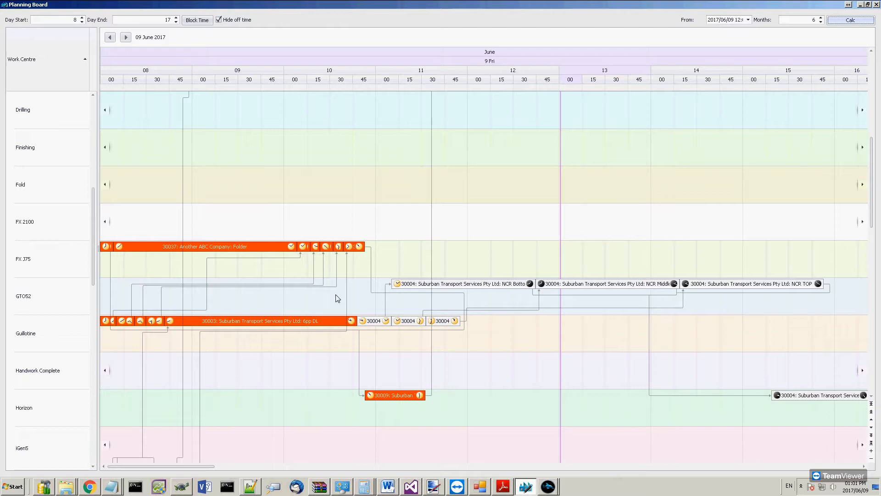
pyautogui.rightClick(256, 245)
pyautogui.click(274, 254)
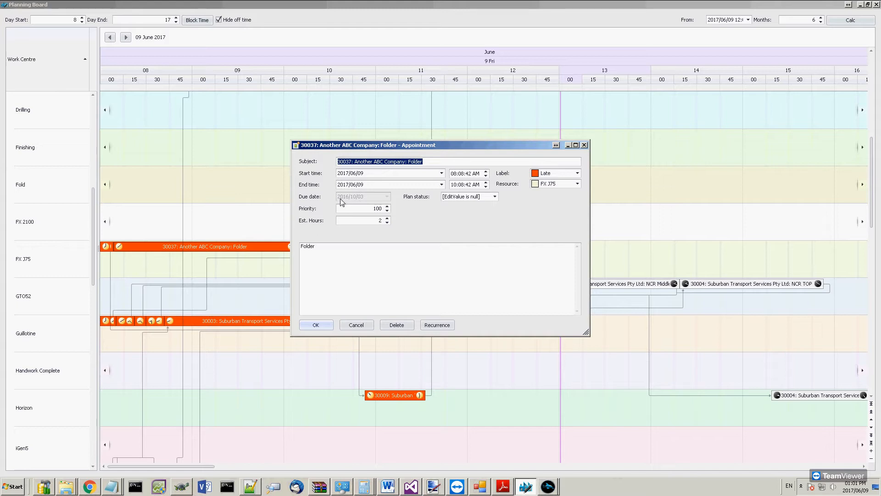
pyautogui.click(584, 145)
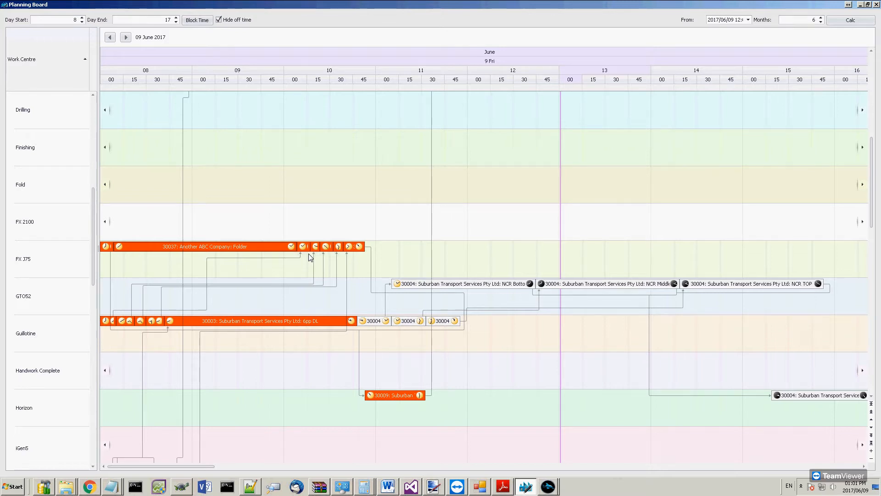
pyautogui.click(347, 296)
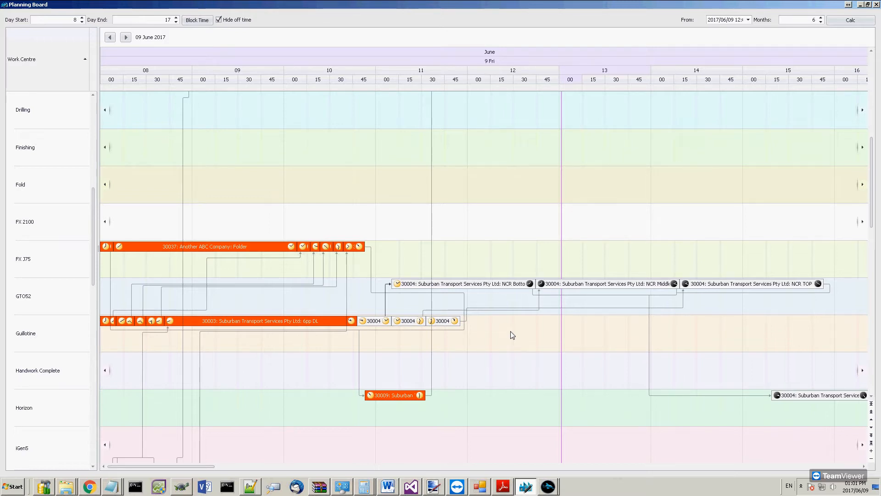
# - Start a recurring appointment on GTO52 from 1:00 PM to 2:00 PM, repeating every weekday with no end date
pyautogui.rightClick(573, 304)
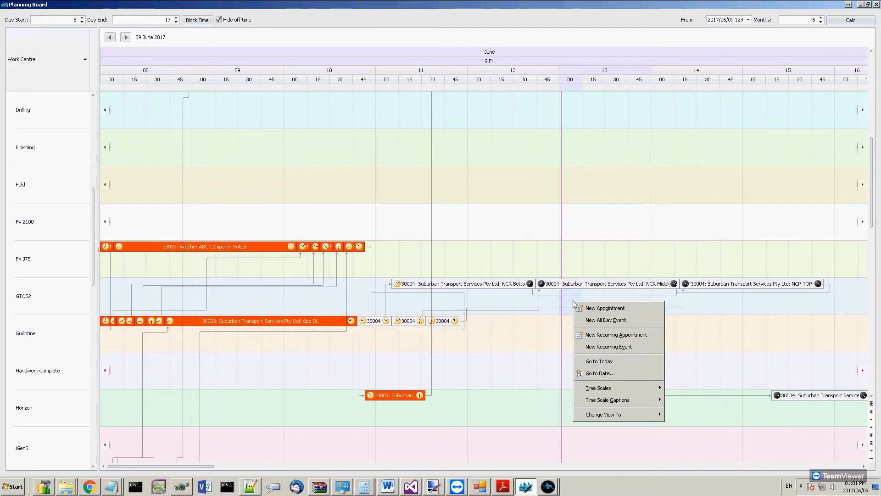
pyautogui.click(606, 335)
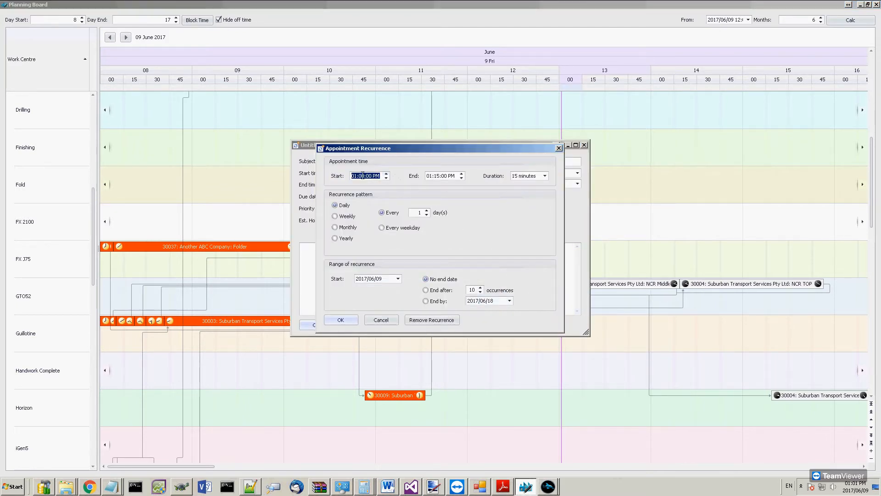
pyautogui.click(461, 174)
pyautogui.click(437, 176)
pyautogui.click(462, 179)
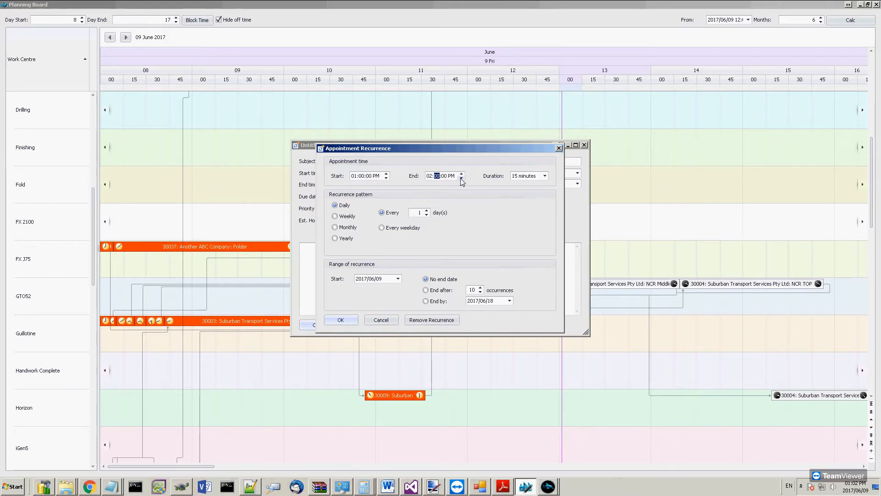
pyautogui.click(391, 230)
pyautogui.click(341, 320)
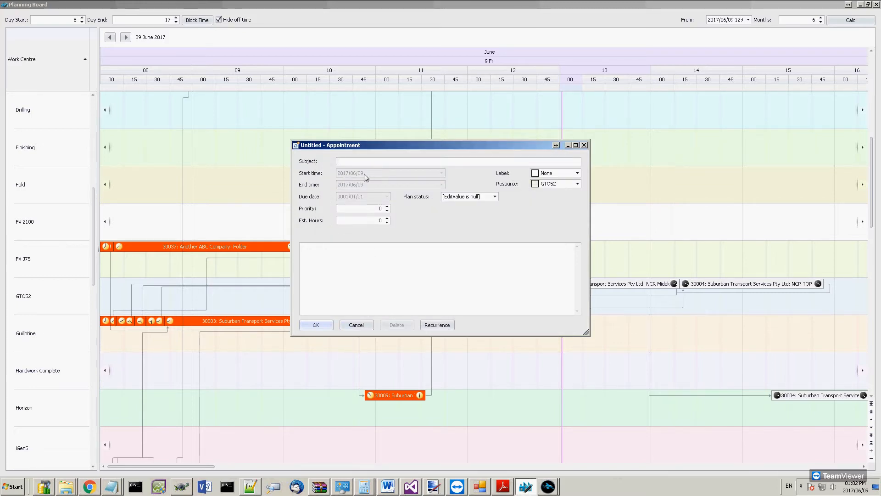
# - Give the recurring appointment the subject Lunch Break, label it Off Time and save it
pyautogui.write('Lunch Break')
pyautogui.click(555, 174)
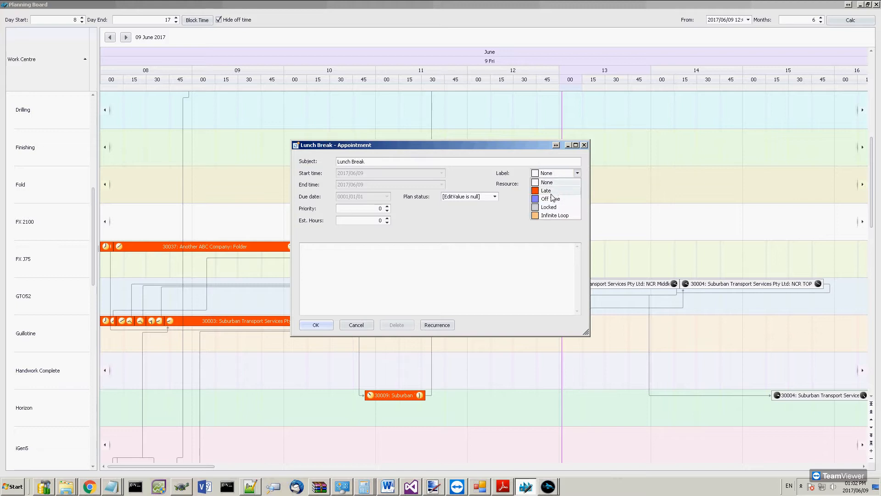
pyautogui.click(549, 200)
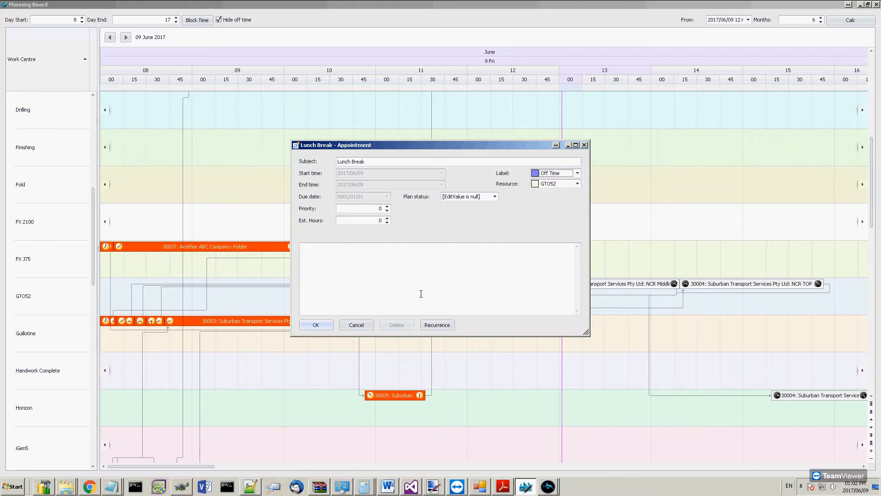
pyautogui.click(320, 326)
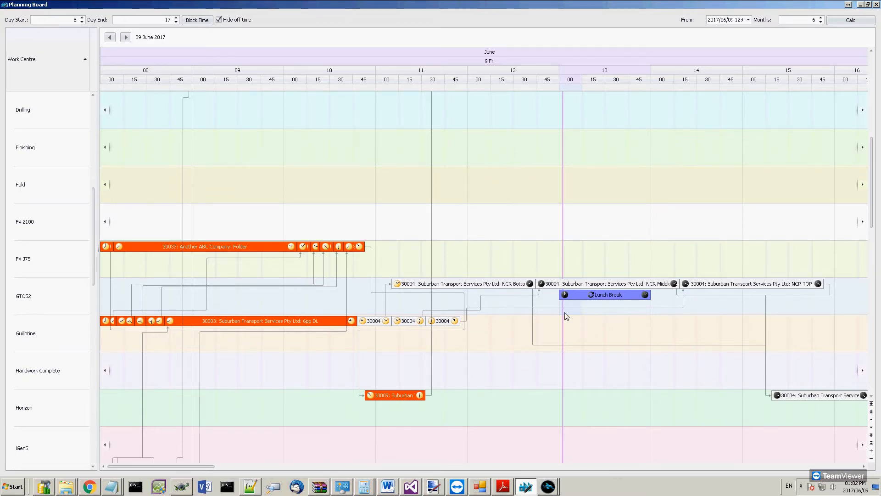
# - Recalculate the schedule with the lunch break included and check the GTO52 and Horizon jobs up to the day's end
pyautogui.click(861, 21)
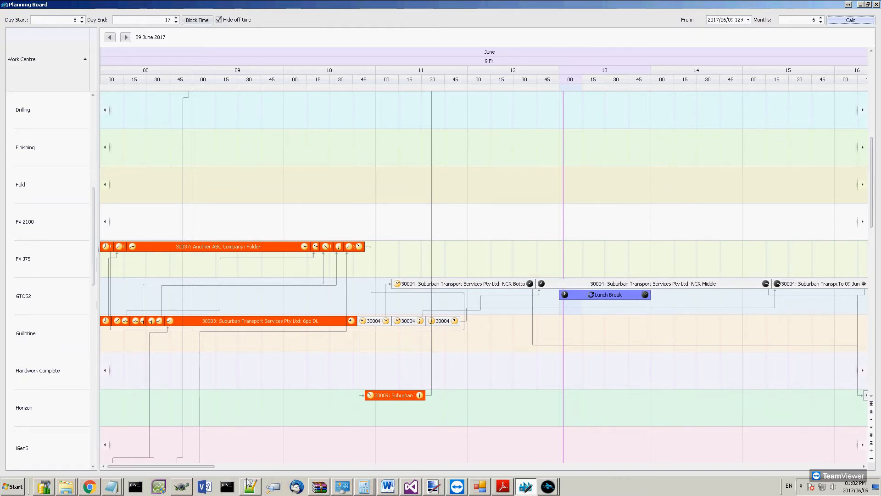
pyautogui.moveTo(165, 467); pyautogui.dragTo(177, 467)
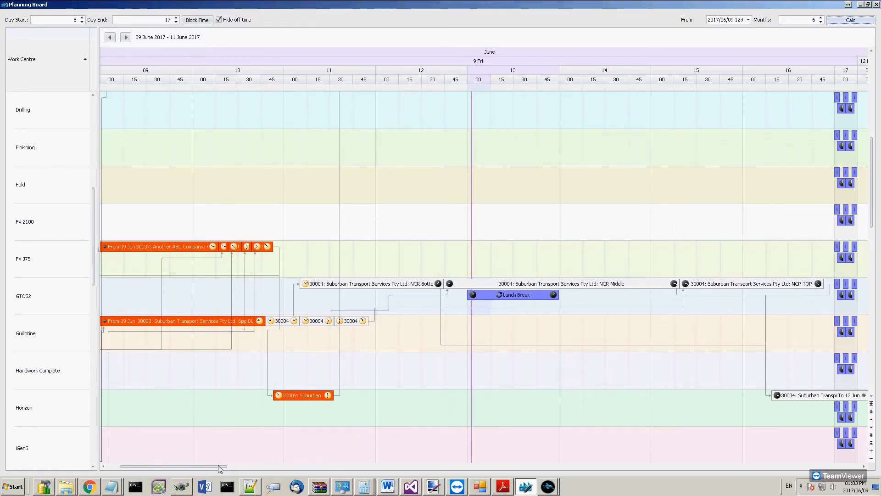
pyautogui.moveTo(217, 468); pyautogui.dragTo(205, 467)
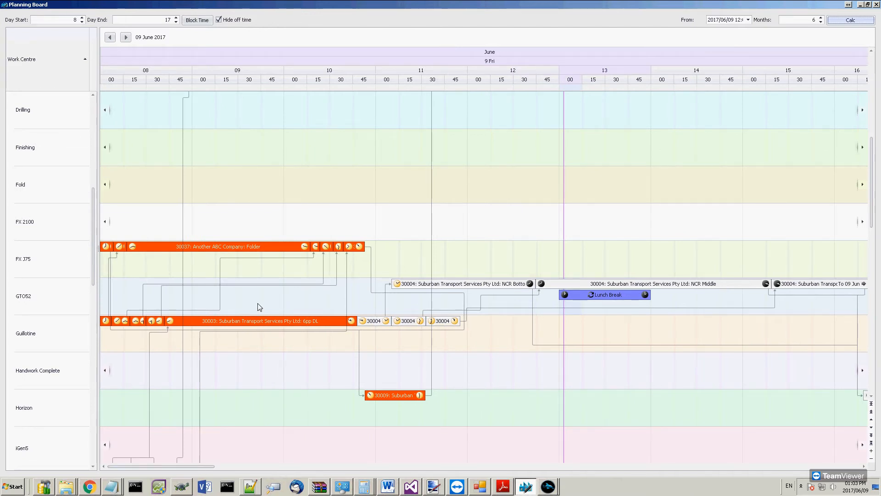
# - Switch to the Estimating window, maximize it and bring the press names of the NCR job into view
pyautogui.click(549, 486)
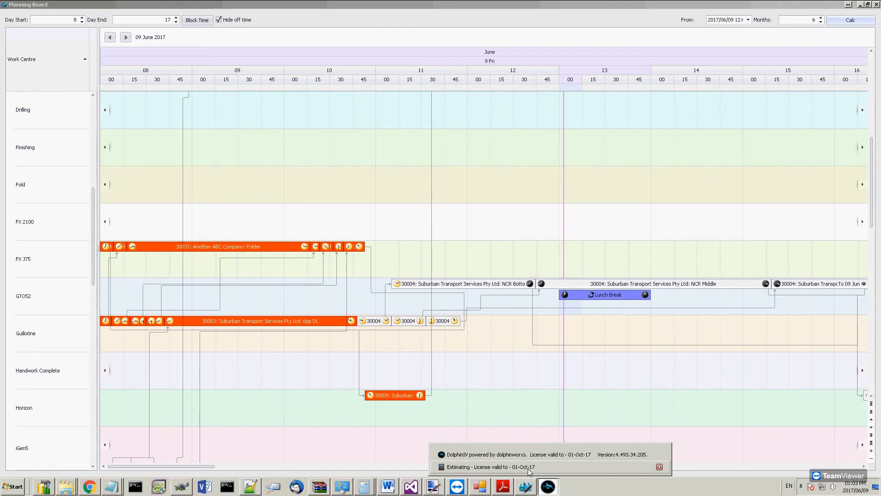
pyautogui.click(528, 468)
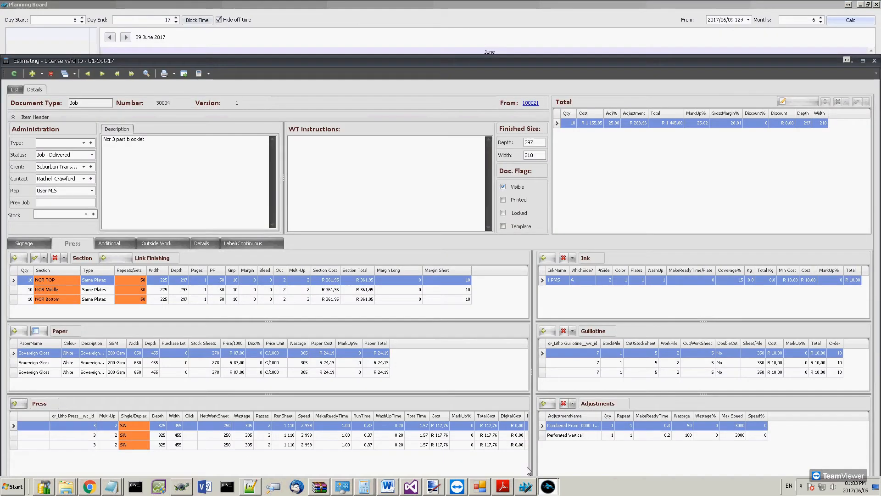
pyautogui.doubleClick(327, 59)
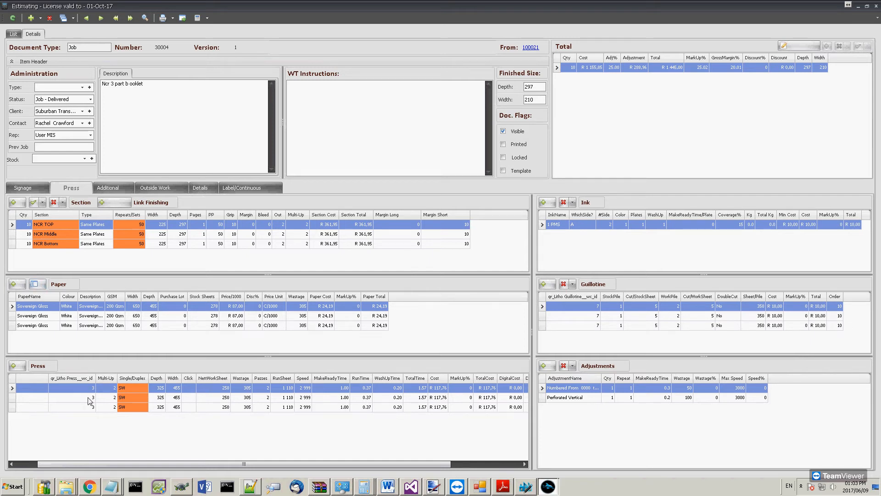
pyautogui.hscroll(-2, 99, 463)
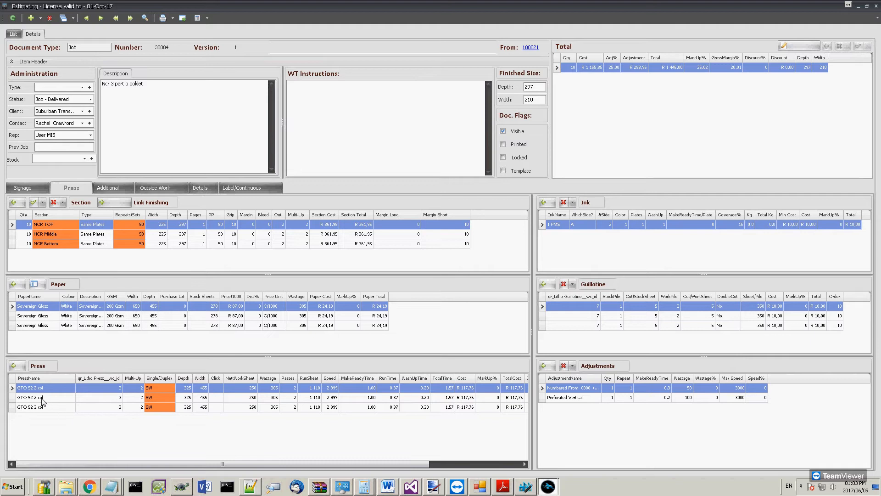
# - Check which work centre is assigned to the GTO 52 2 col press in the Litho Press list, keeping the assignment
pyautogui.click(15, 367)
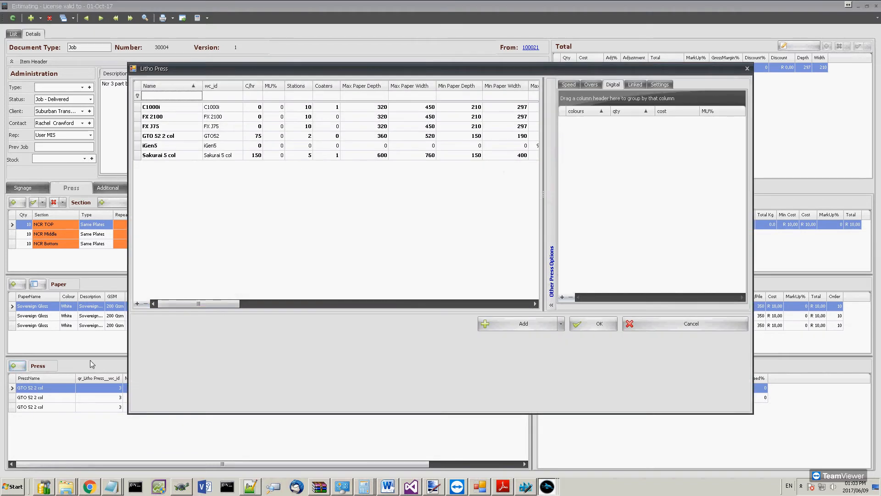
pyautogui.click(215, 137)
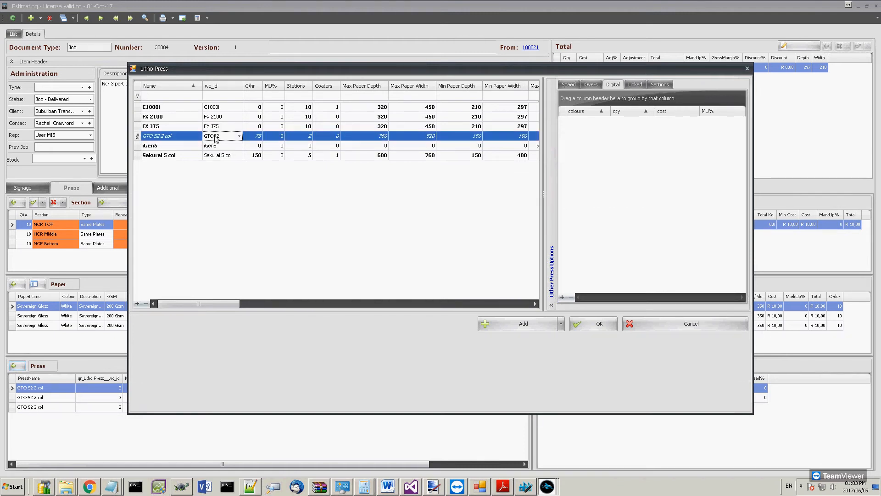
pyautogui.click(239, 136)
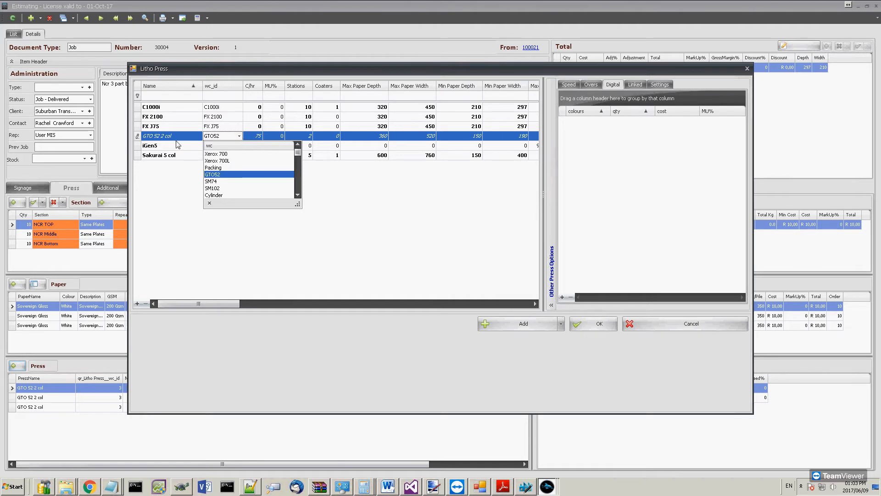
pyautogui.click(179, 230)
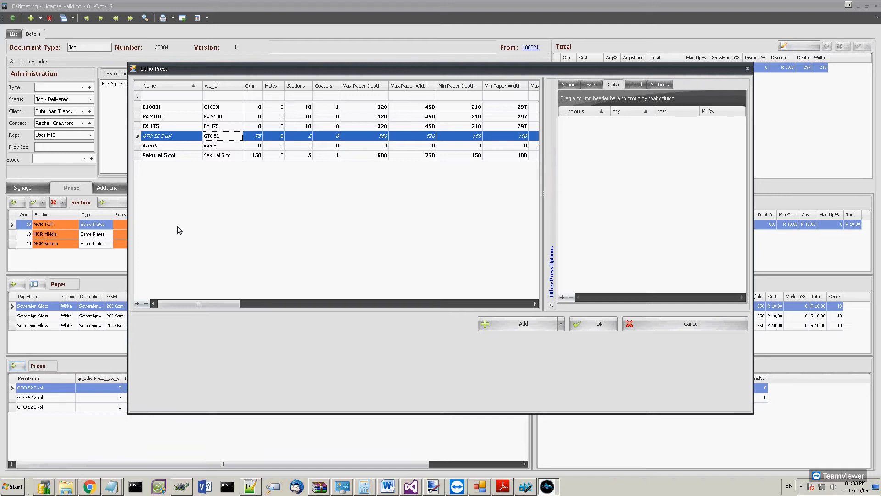
pyautogui.click(586, 329)
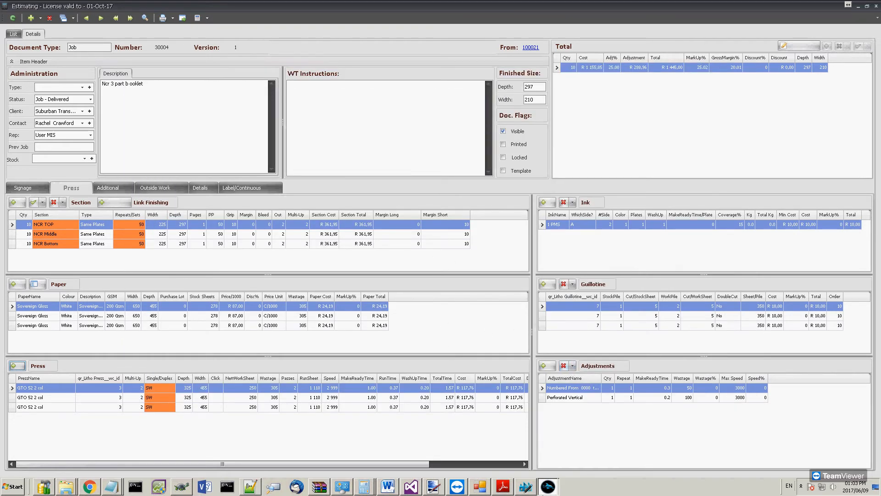
# - Switch to the main DolphinIV window, review the Work Centre setup list and close it
pyautogui.click(546, 487)
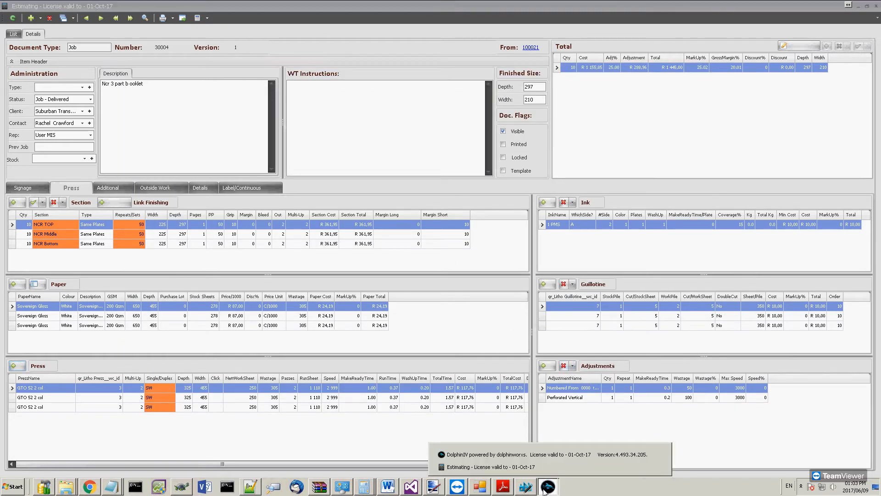
pyautogui.click(528, 454)
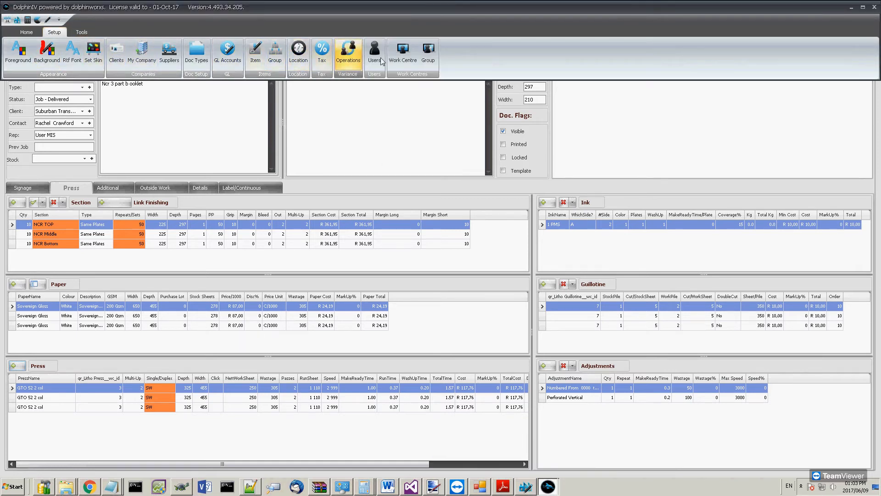
pyautogui.click(412, 53)
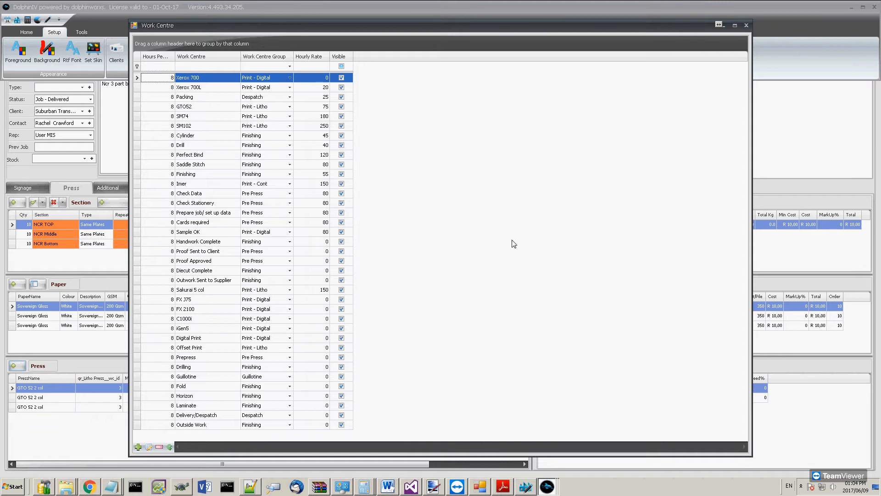
pyautogui.click(745, 26)
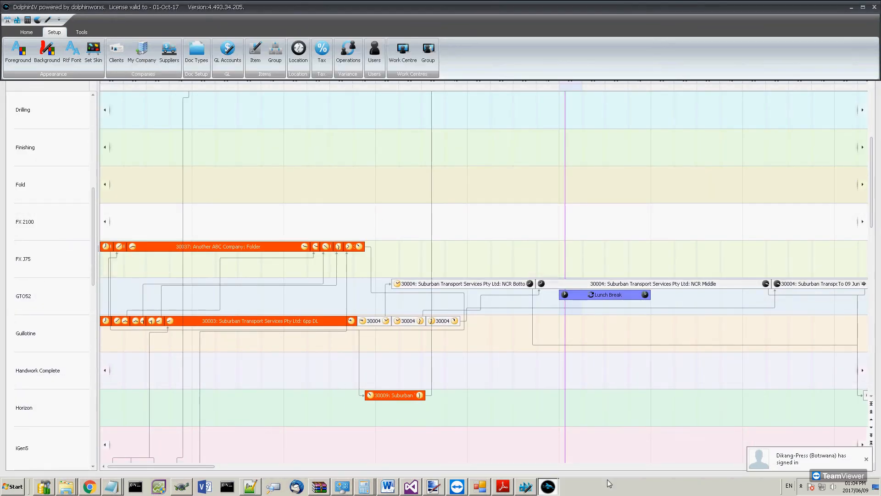
# - Return to the Estimating window and check the Polar guillotine's work centre in the Litho Guillotine list
pyautogui.moveTo(547, 487)
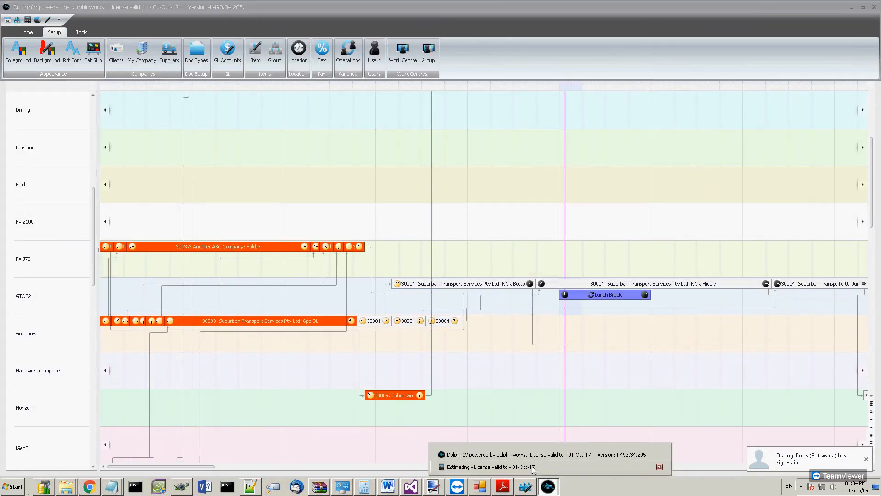
pyautogui.click(534, 467)
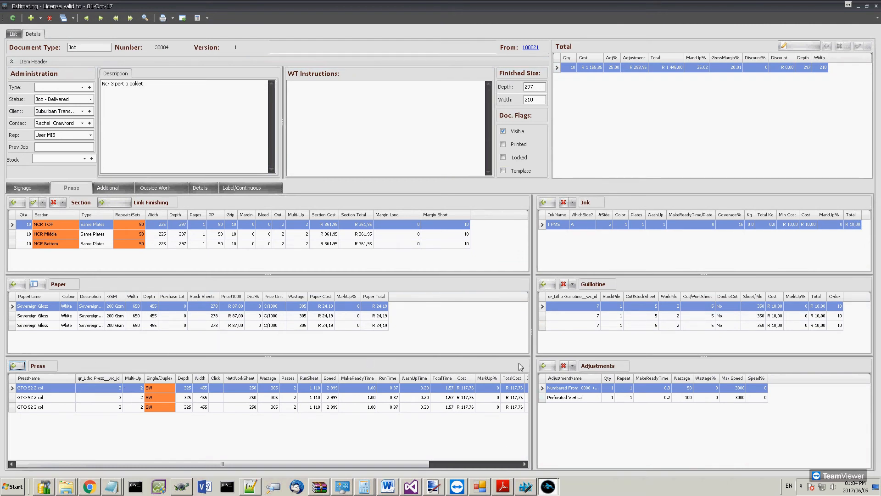
pyautogui.click(542, 284)
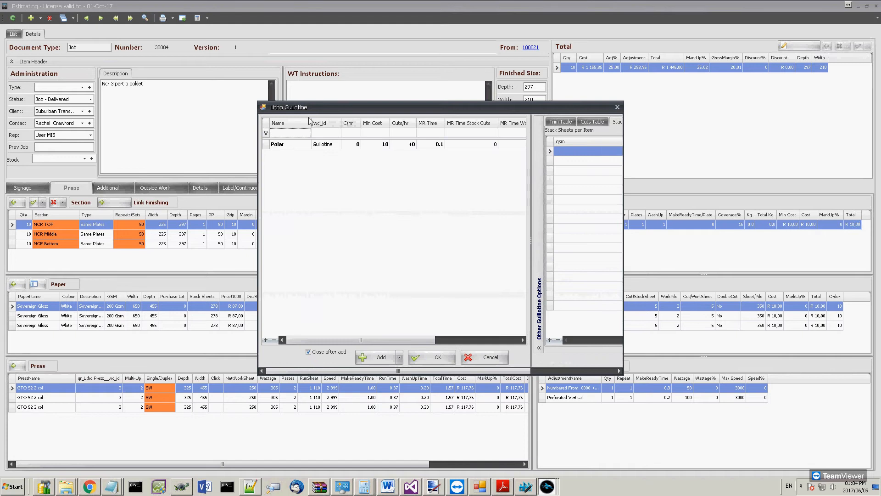
pyautogui.click(436, 357)
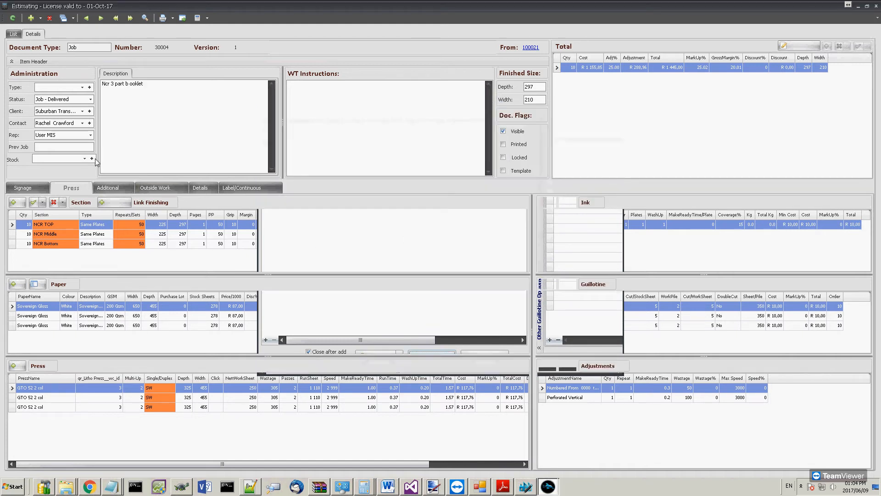
# - Look up the Collator - Horizon work centre in the Finishing list from the job's additional operations, then close the list
pyautogui.click(102, 184)
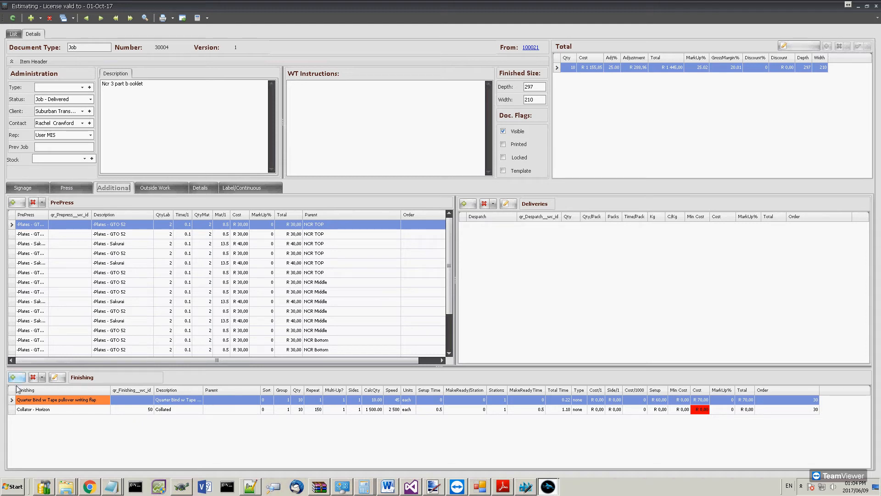
pyautogui.click(13, 409)
pyautogui.click(13, 377)
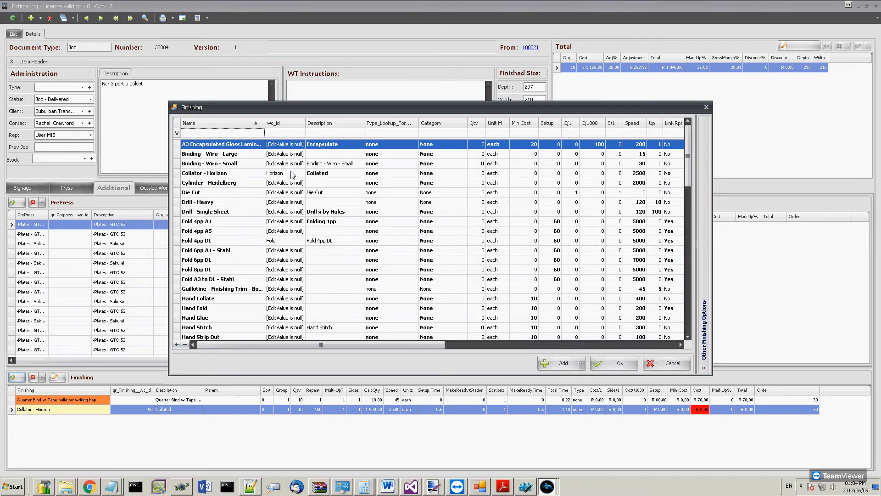
pyautogui.click(705, 107)
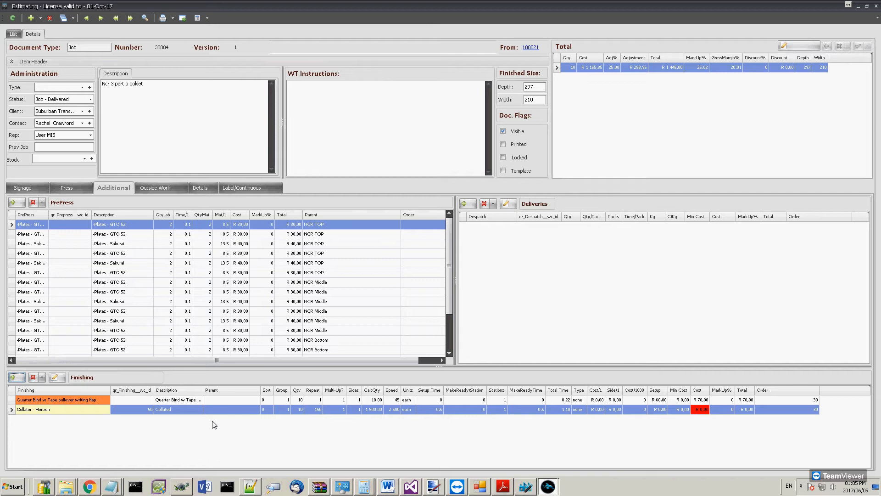
# - Inspect the speed of the Collator - Horizon finishing operation and return to the job's press details
pyautogui.click(392, 411)
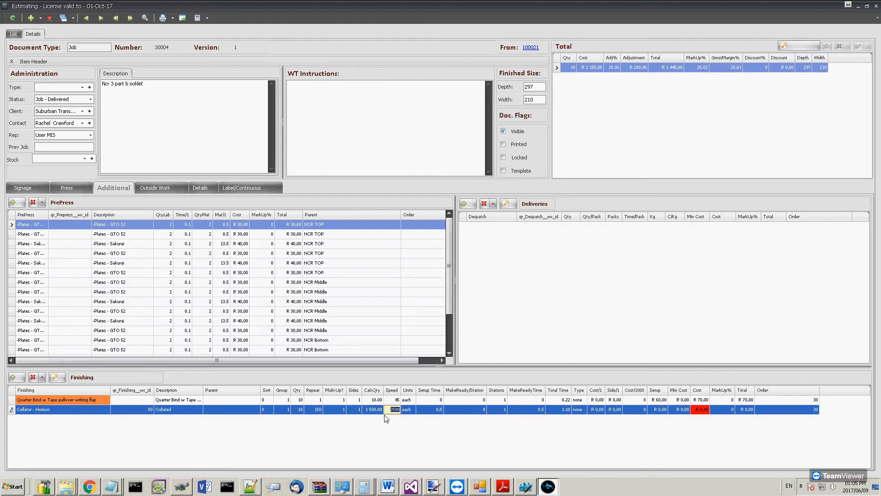
pyautogui.press('Return')
pyautogui.click(75, 190)
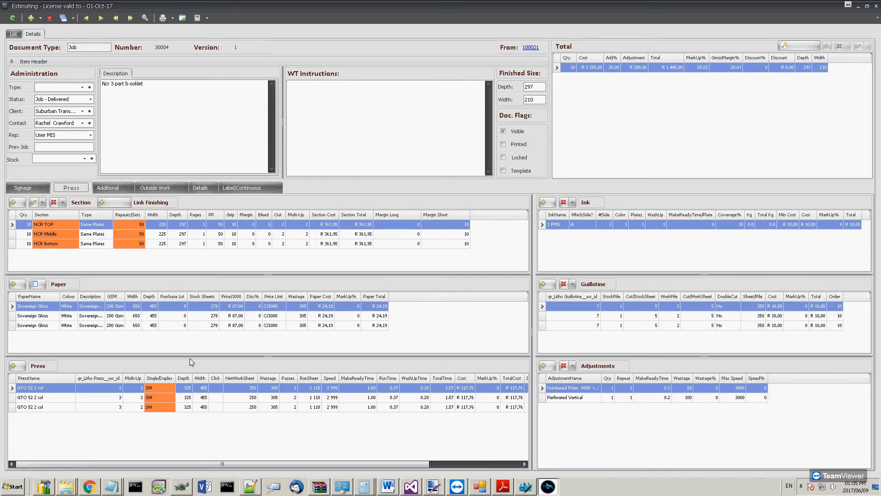
# - On the Planning Board, create a dependency from the NCR Bottom appointment on GTO52 to an Another ABC Company appointment on FX J75
pyautogui.click(526, 487)
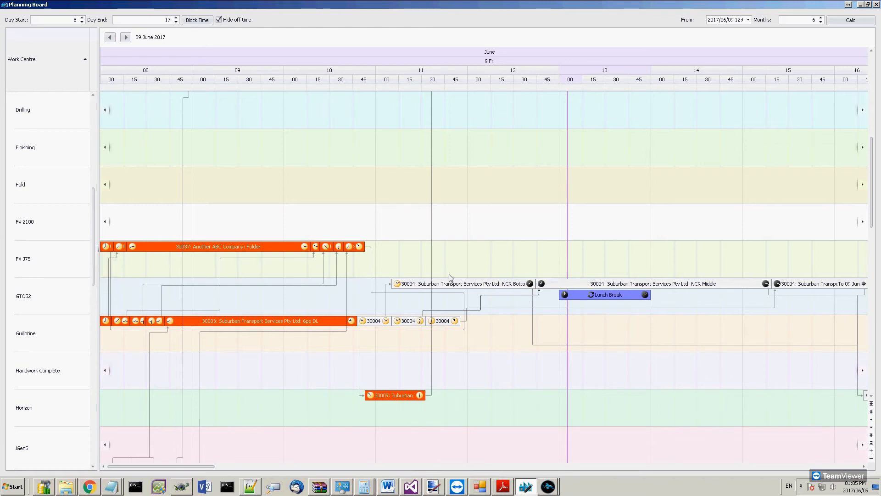
pyautogui.rightClick(413, 284)
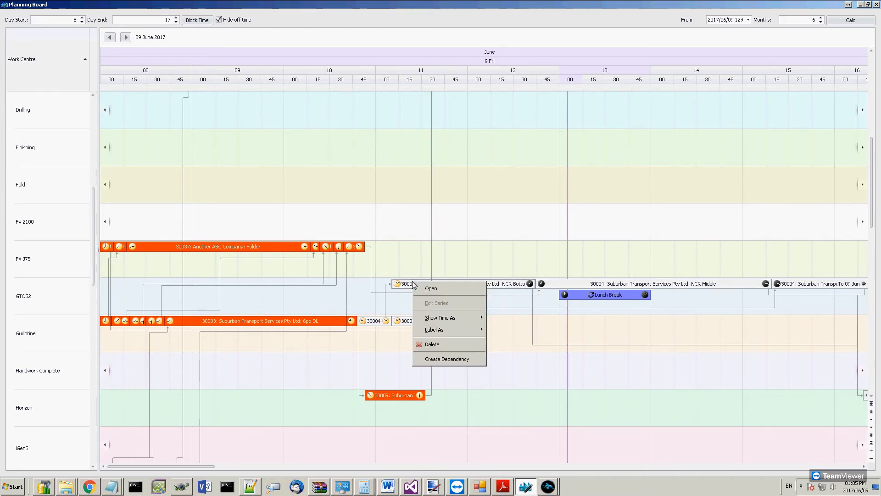
pyautogui.click(445, 359)
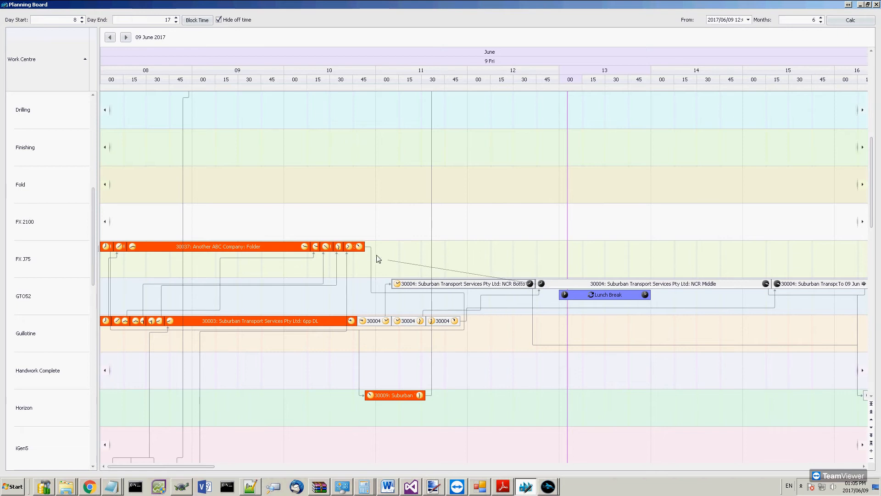
pyautogui.click(358, 251)
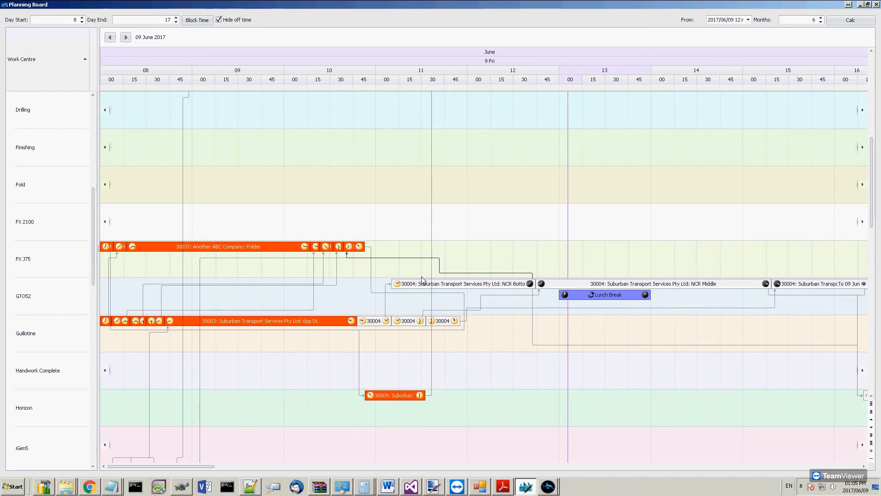
# - Switch back to the Estimating window and examine the Order values of the press and prepress operations
pyautogui.moveTo(545, 487)
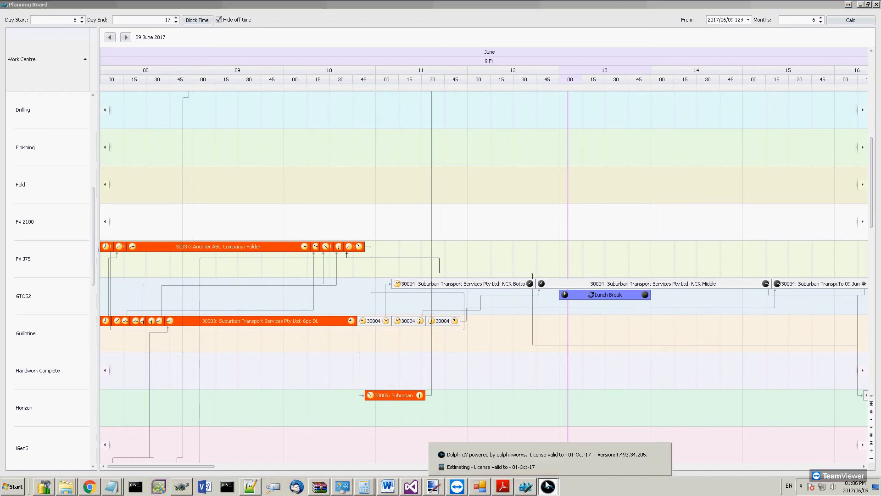
pyautogui.click(526, 467)
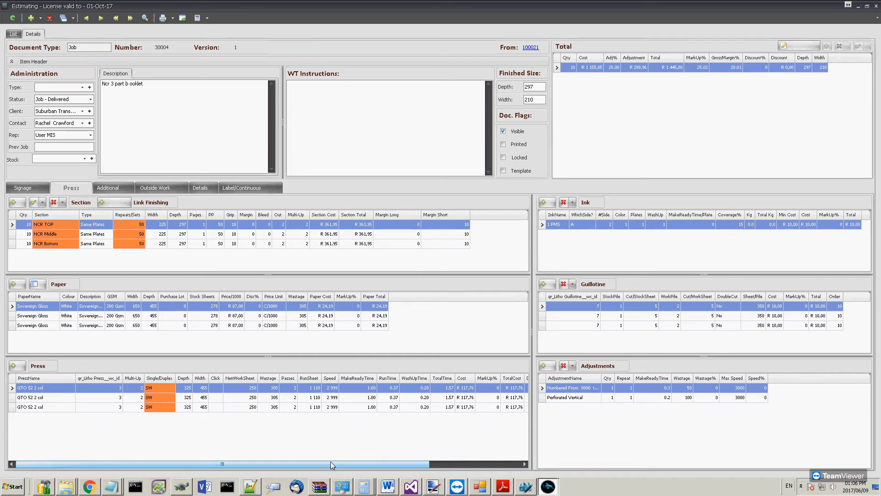
pyautogui.moveTo(331, 462); pyautogui.dragTo(451, 456)
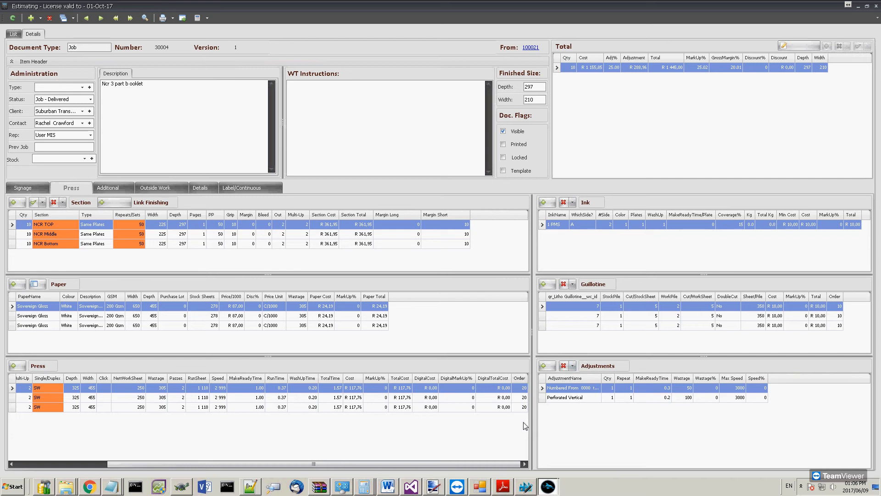
pyautogui.click(124, 192)
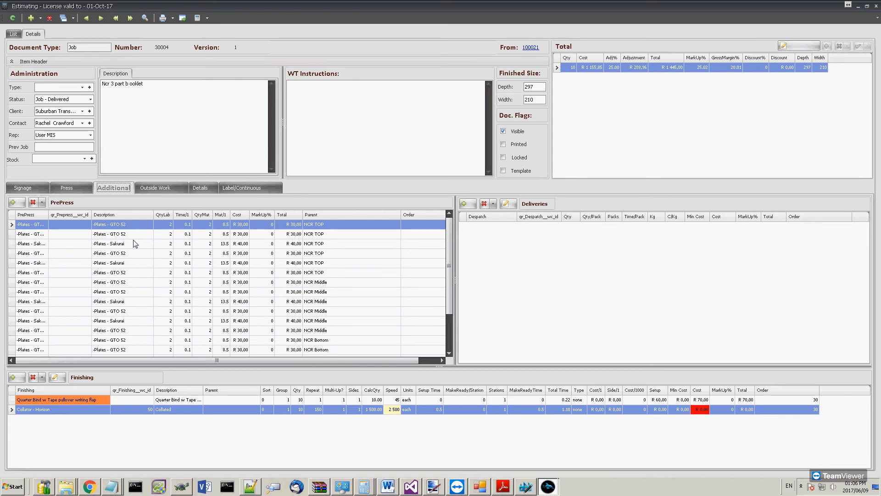
pyautogui.moveTo(275, 360); pyautogui.dragTo(294, 360)
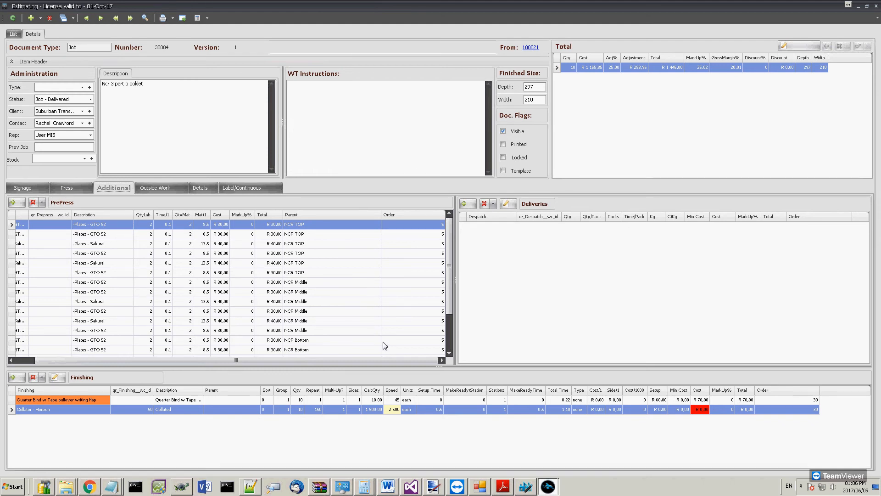
# - Examine the Order values of the Quarter Bind and Collator - Horizon finishing operations, leaving both as they are
pyautogui.click(803, 399)
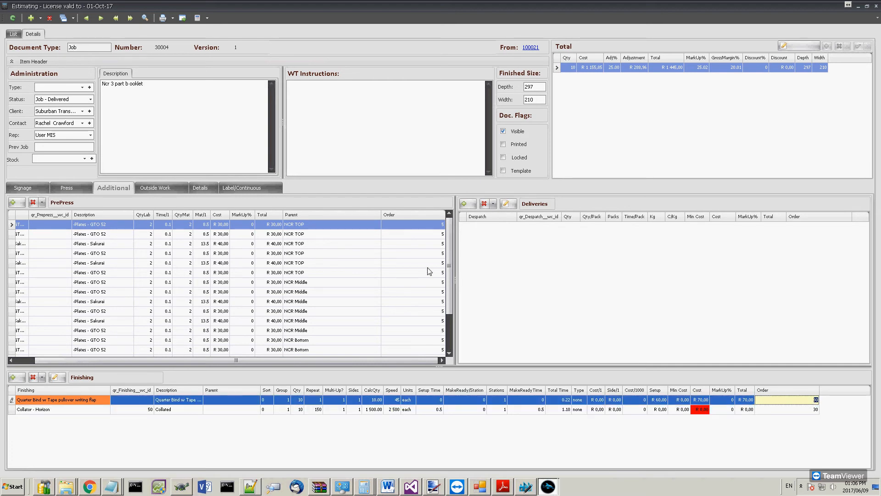
pyautogui.click(809, 409)
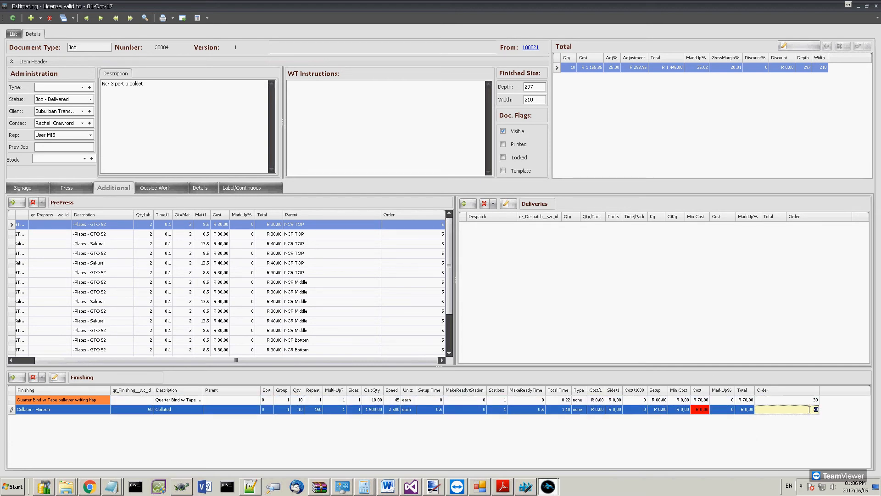
pyautogui.click(815, 400)
pyautogui.click(808, 409)
pyautogui.click(803, 400)
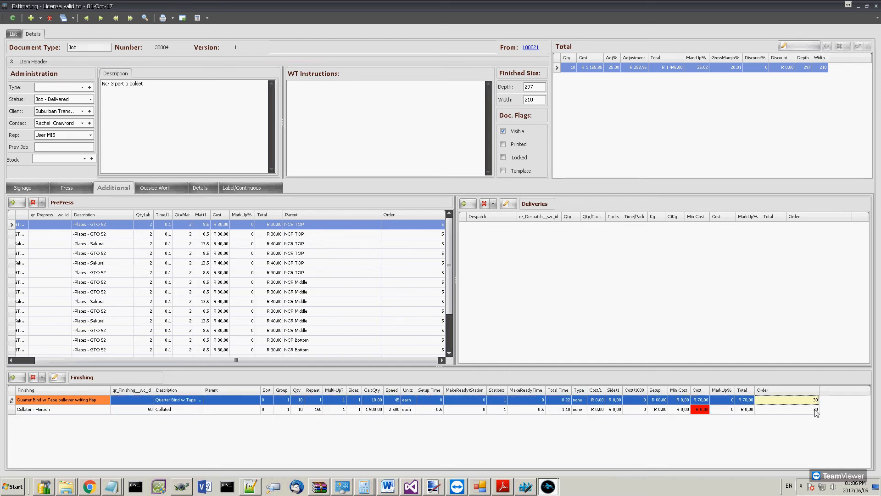
pyautogui.click(816, 410)
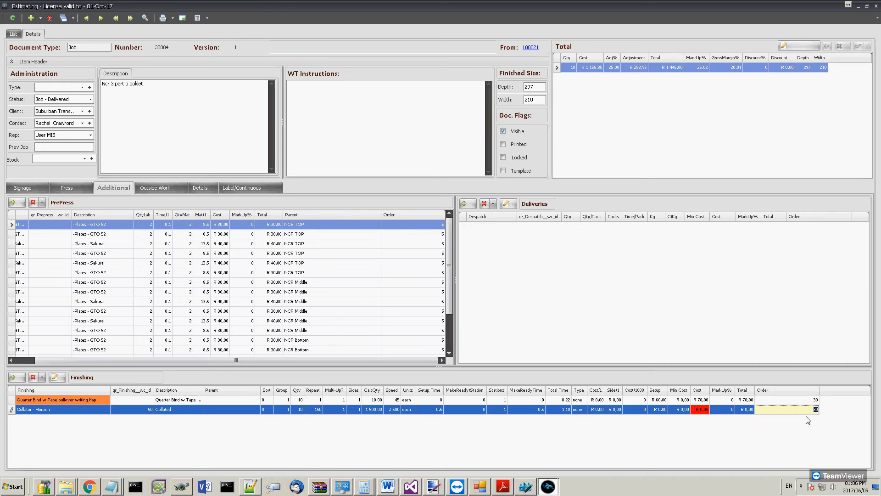
# - Open the list of available finishing operations and examine the Production Order values of the folding operations
pyautogui.click(13, 377)
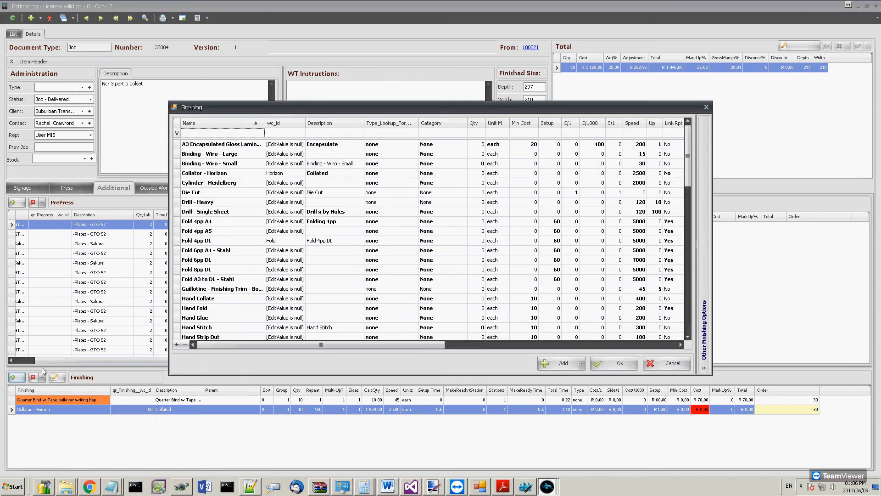
pyautogui.moveTo(429, 344); pyautogui.dragTo(679, 351)
pyautogui.click(672, 240)
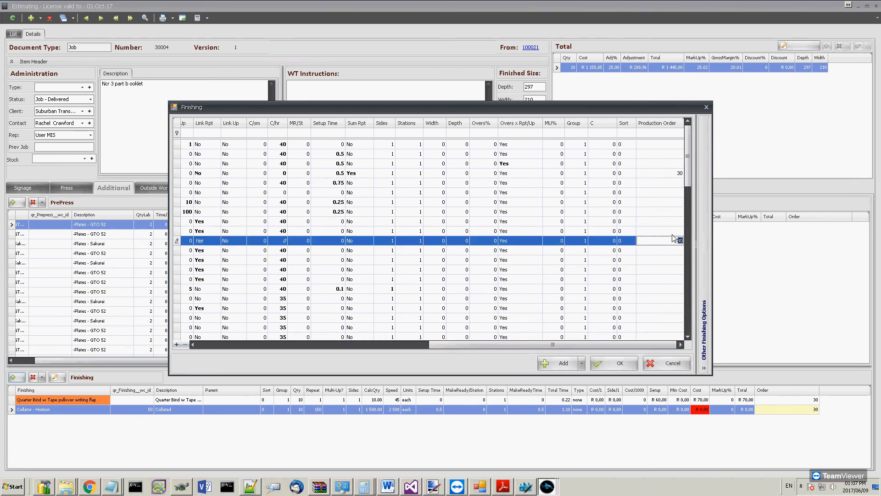
pyautogui.click(673, 231)
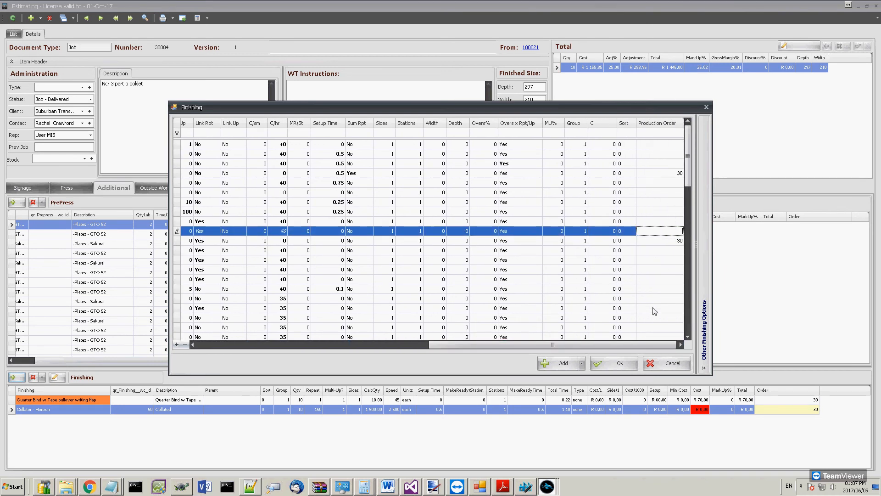
pyautogui.click(620, 364)
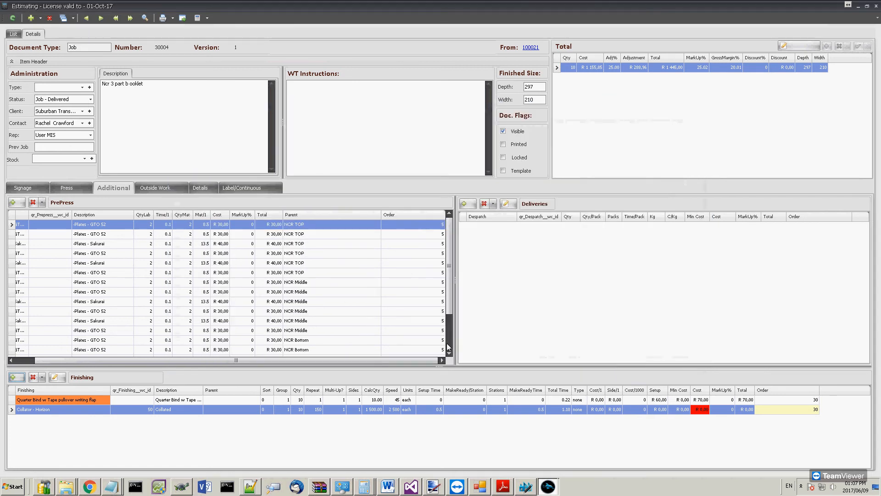
# - Switch to the Planning Board, recalculate the schedule, and select the dependency link leading to the rescheduled FX J75 appointment
pyautogui.click(524, 488)
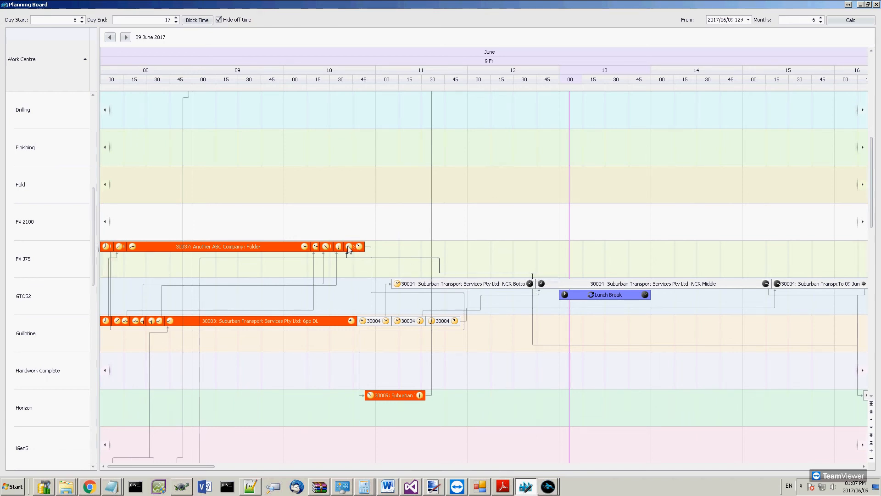
pyautogui.click(849, 20)
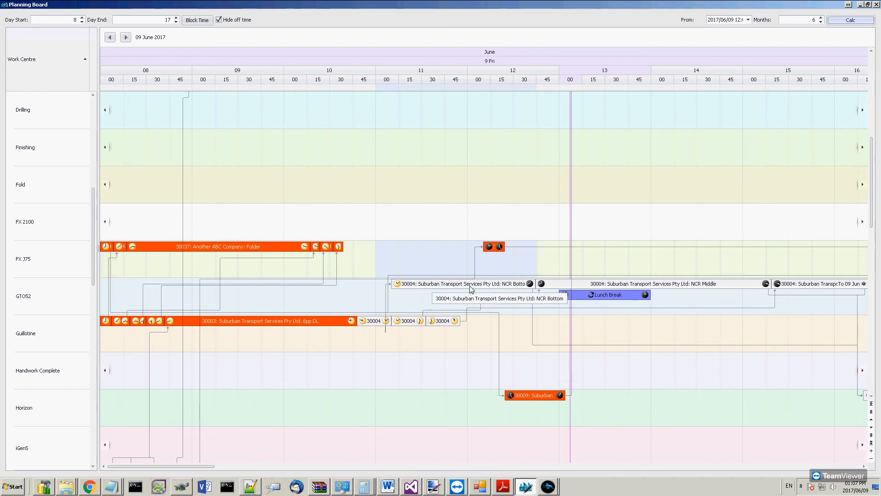
pyautogui.click(474, 259)
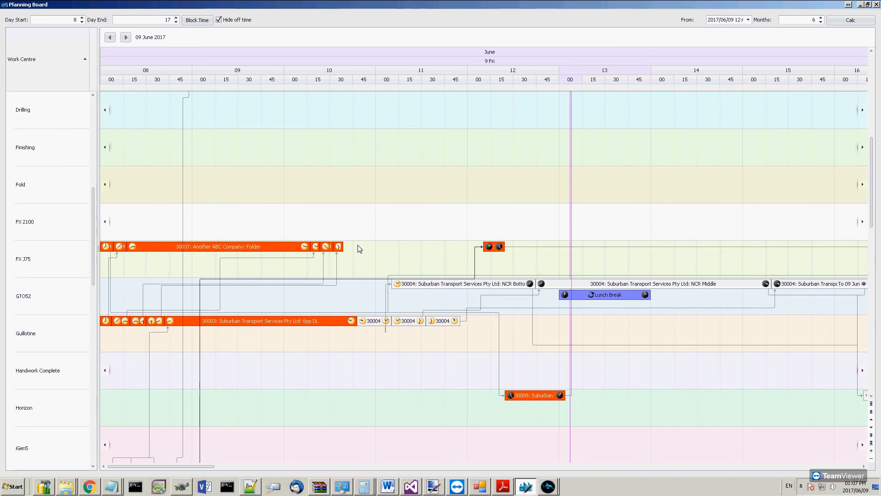
# - Move the orange Suburban Transport Services appointment on Horizon earlier, to start at about 11:40, and recalculate the schedule
pyautogui.hscroll(1, 359, 249)
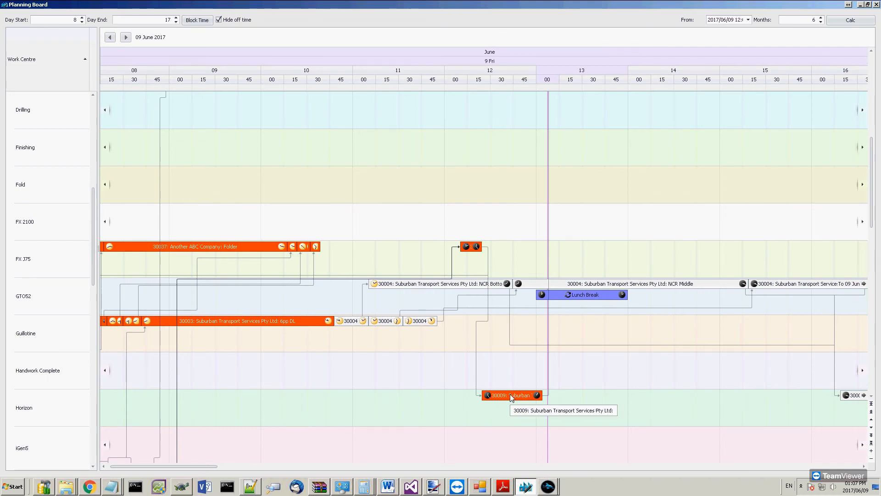
pyautogui.moveTo(510, 397); pyautogui.dragTo(423, 395)
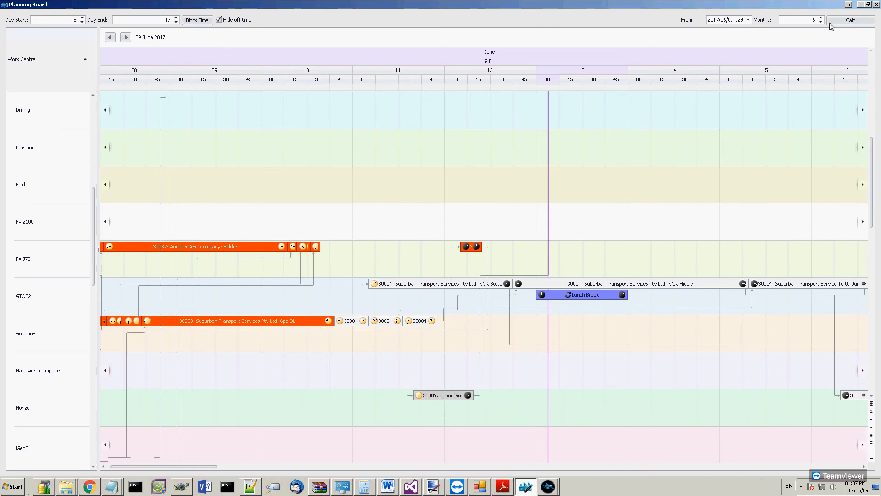
pyautogui.click(849, 20)
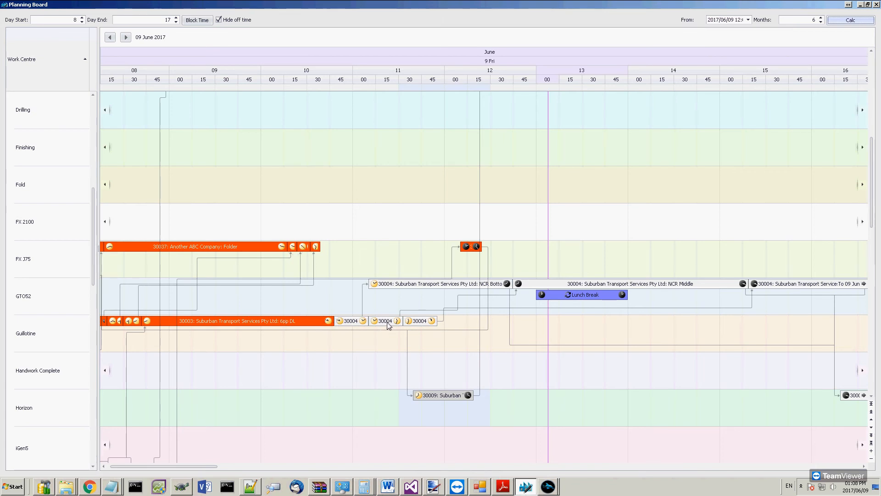
# - Move the second of the three short white Guillotine appointments earlier, to start at about 10:55, and recalculate the schedule
pyautogui.moveTo(388, 325); pyautogui.dragTo(372, 331)
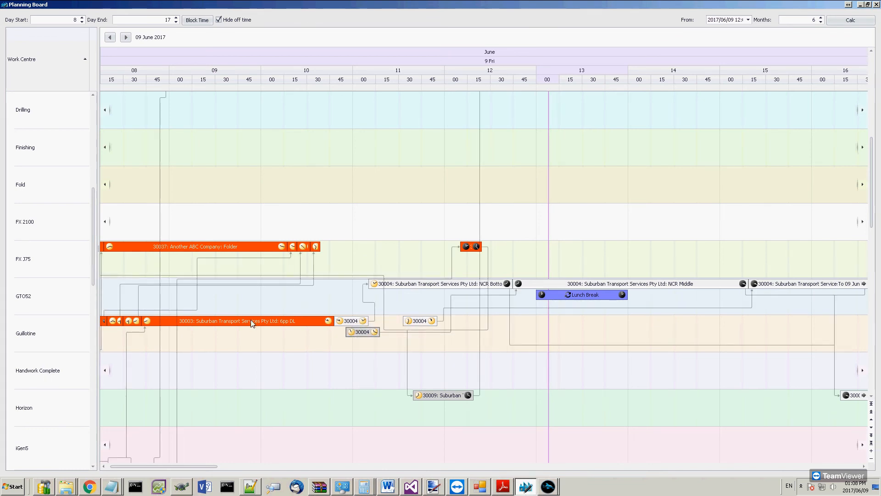
pyautogui.click(856, 22)
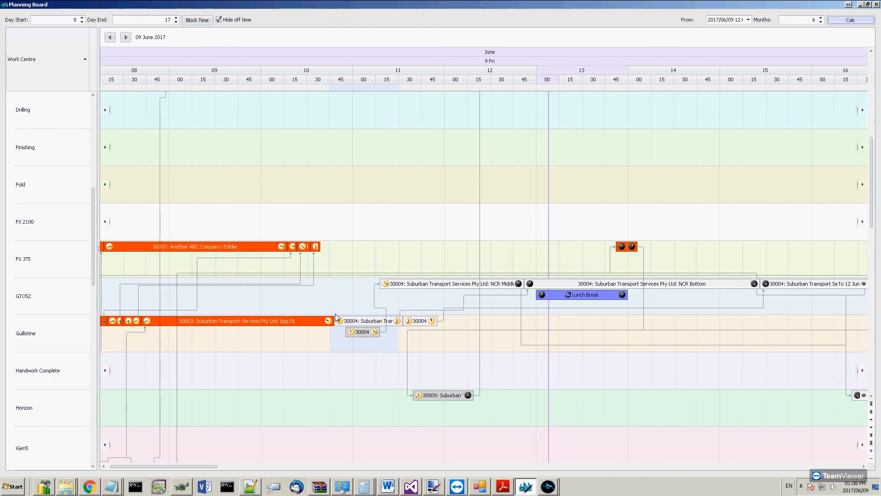
pyautogui.click(366, 334)
pyautogui.moveTo(367, 337); pyautogui.dragTo(357, 334)
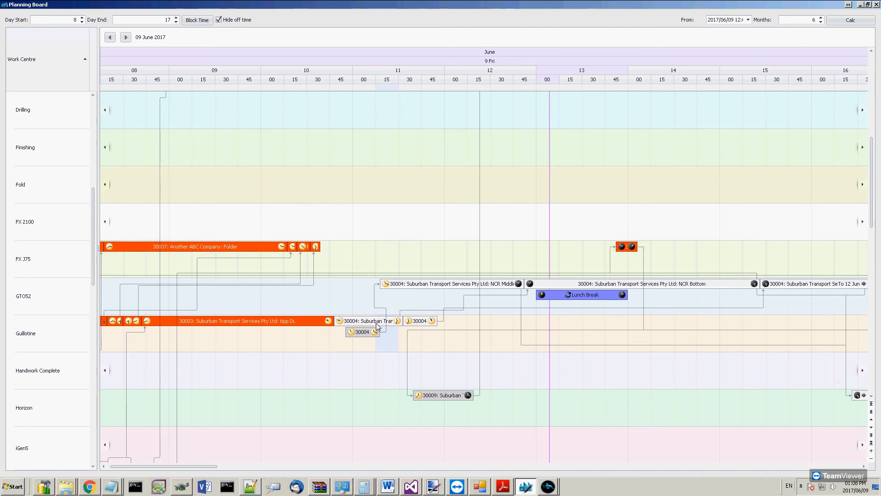
# - Set the planning start date to 12 June 2017 and recalculate the schedule from that date
pyautogui.click(749, 19)
pyautogui.click(733, 87)
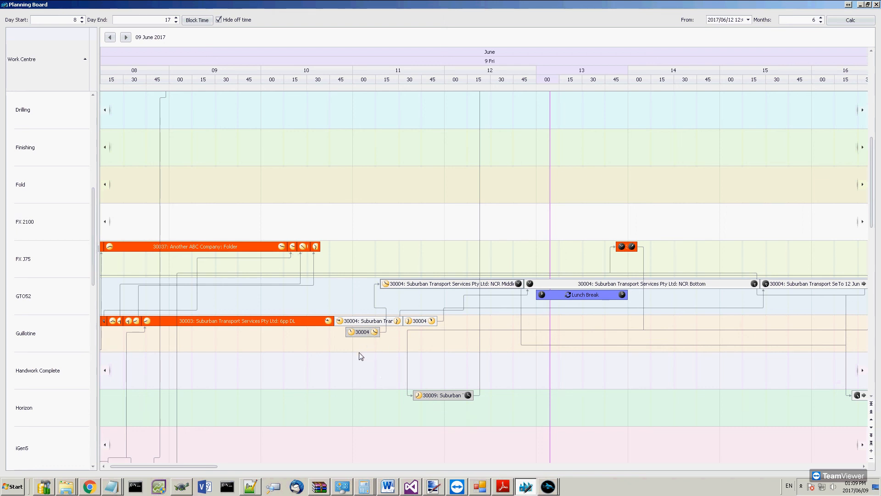
pyautogui.click(850, 20)
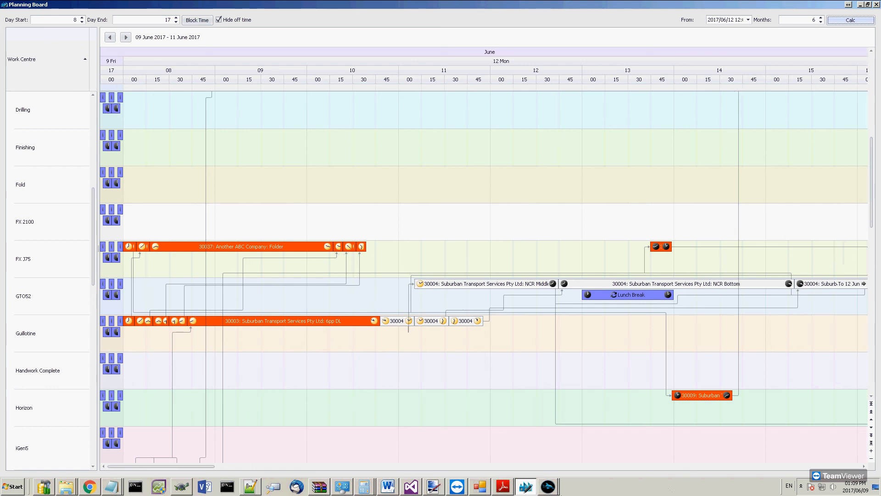
pyautogui.click(459, 488)
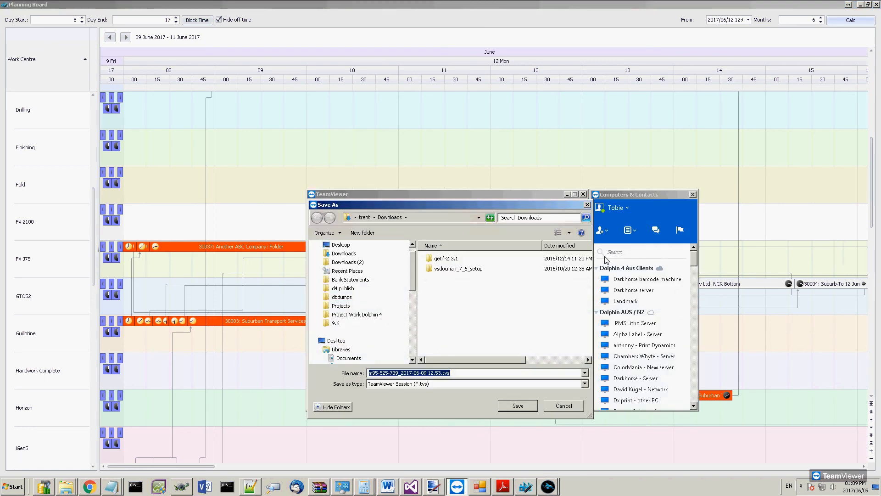
pyautogui.click(561, 405)
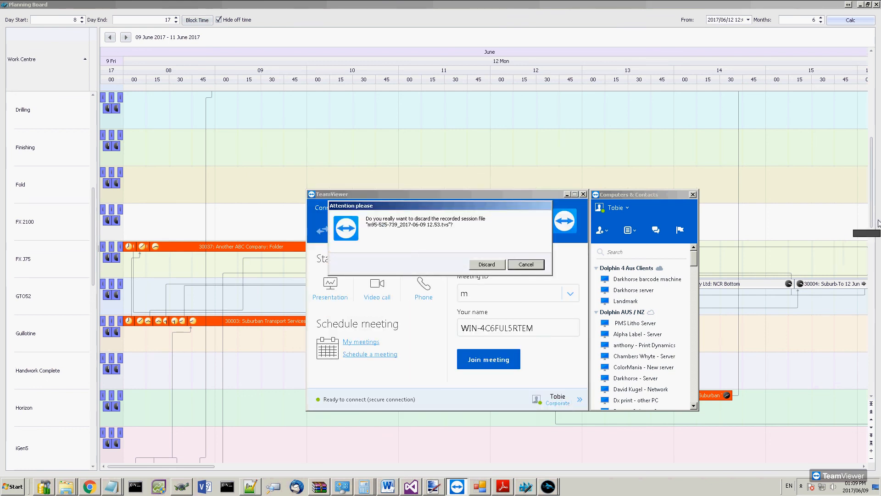
pyautogui.click(535, 266)
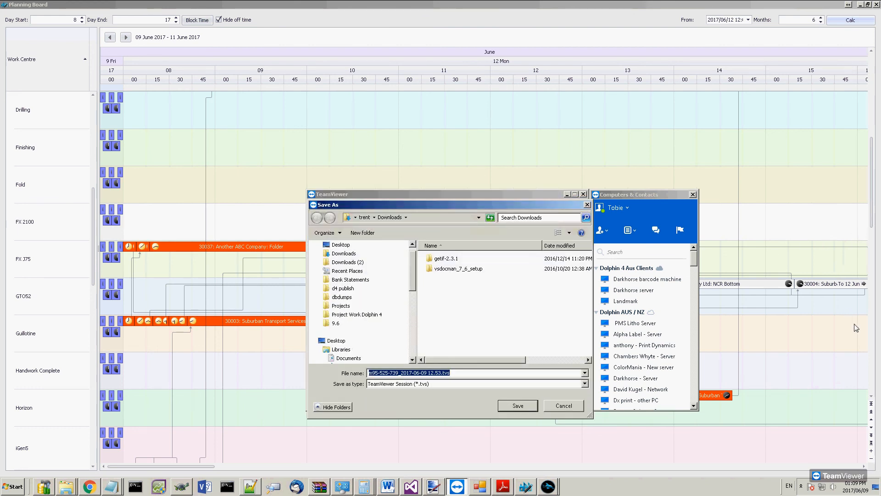
pyautogui.click(872, 319)
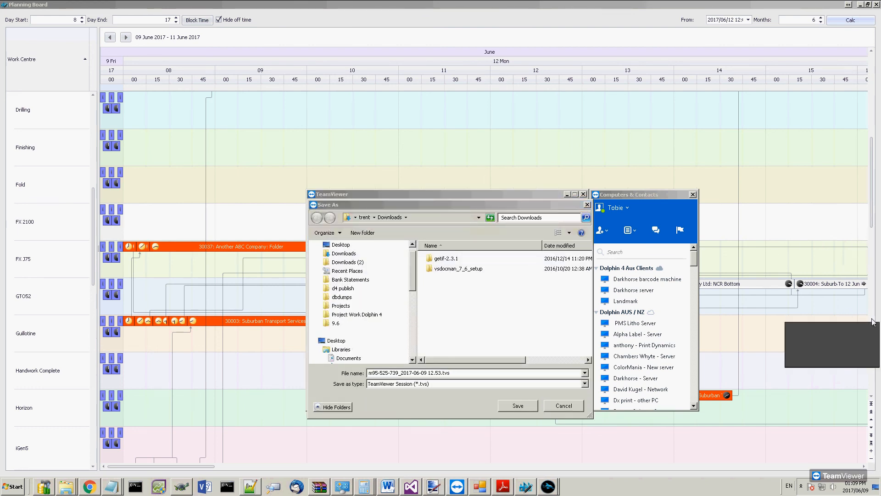